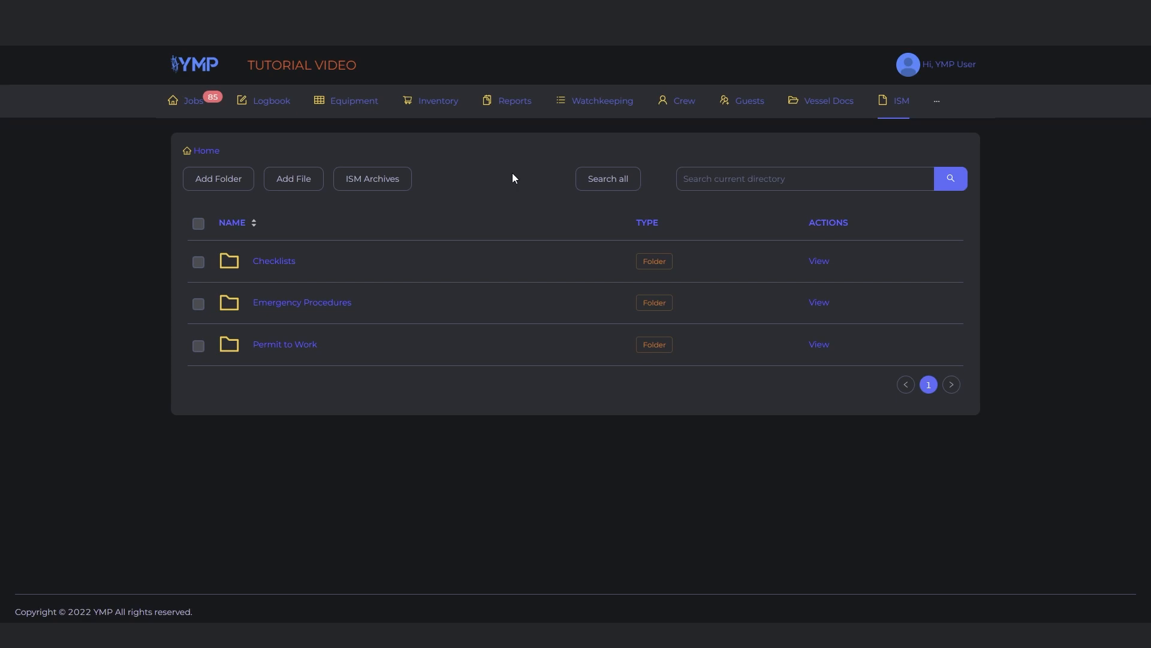
# Open the Anchoring form in the Checklists folder and tick the position plotting, ship inspection, visibility decrease and agreed CPA checks
pyautogui.click(817, 265)
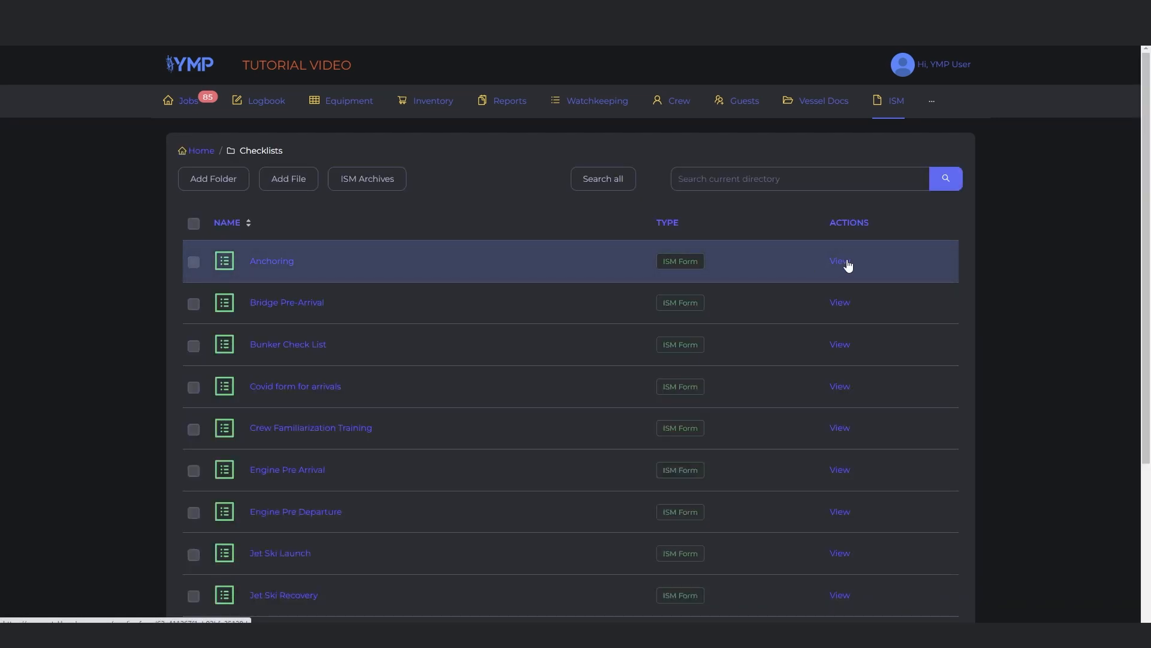
pyautogui.click(839, 261)
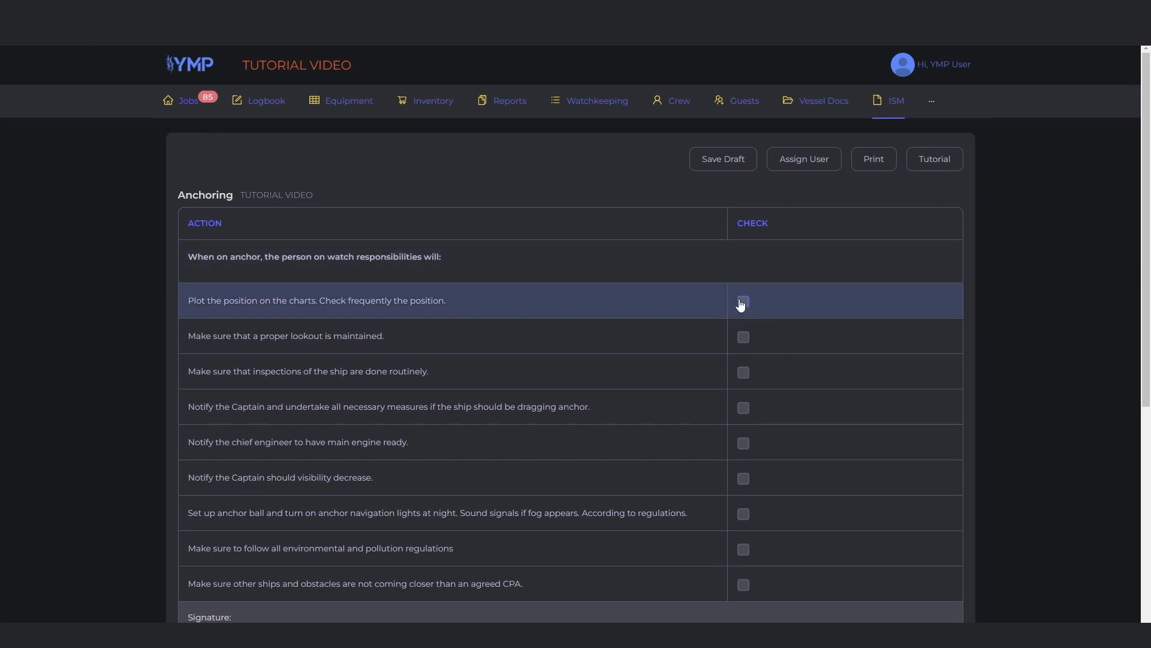
pyautogui.click(743, 372)
pyautogui.click(743, 478)
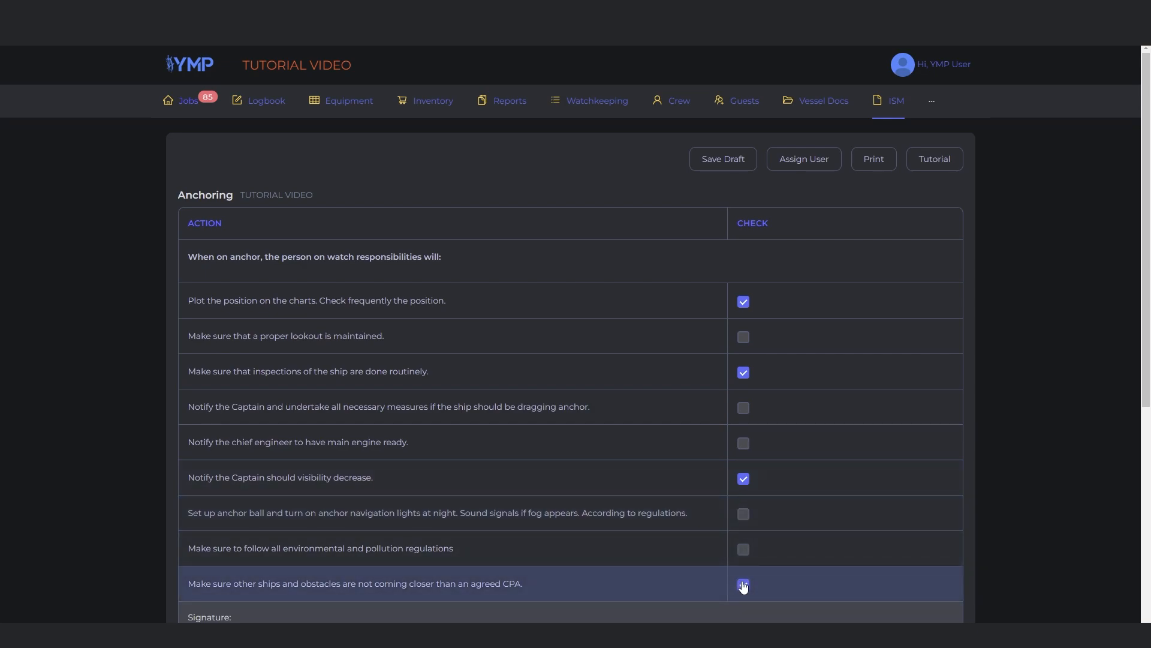
# Toggle the Anchoring form's permissions for Bosun and Chief Engineer off and on again
pyautogui.scroll(-3, 738, 568)
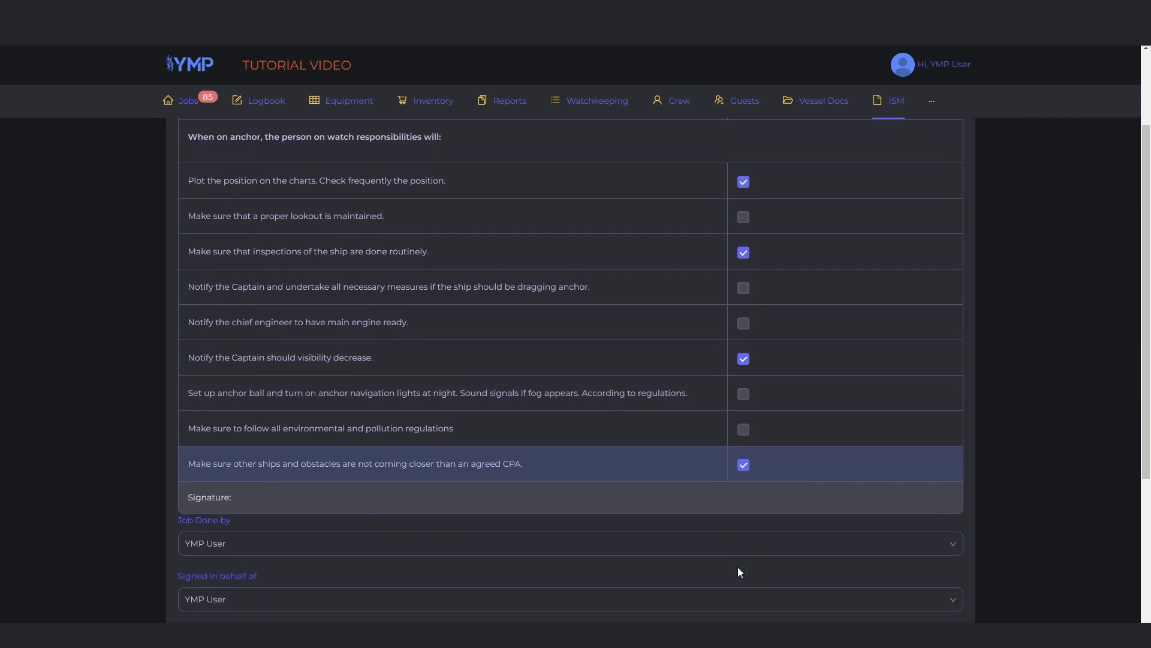
pyautogui.scroll(-3, 738, 568)
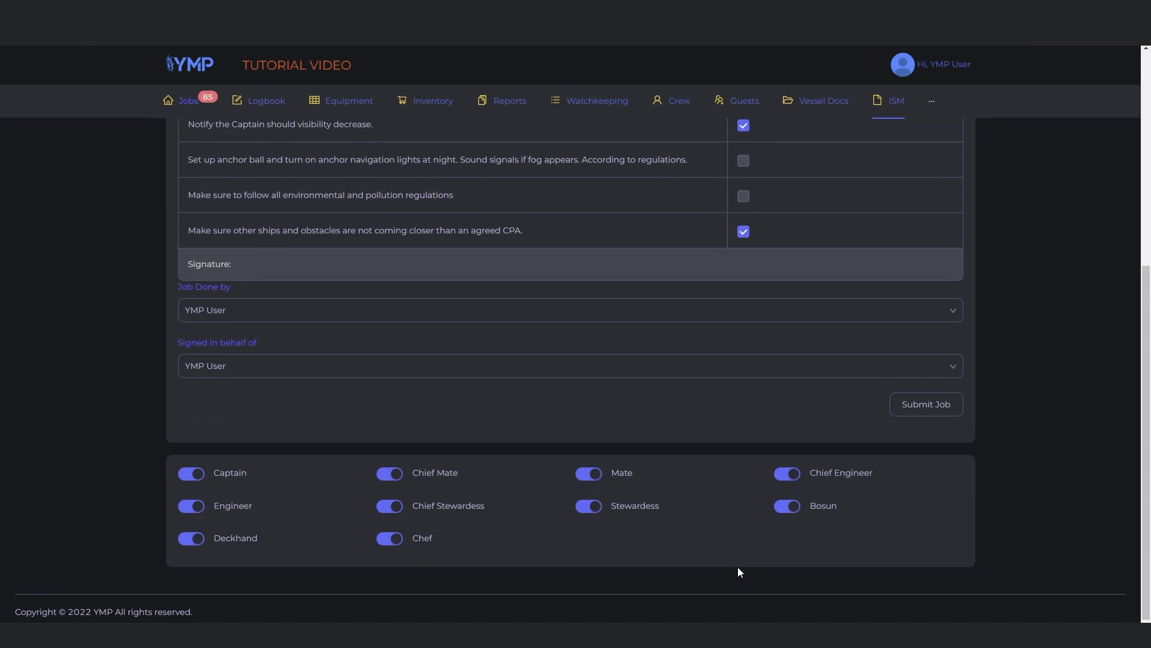
pyautogui.click(787, 515)
pyautogui.click(787, 514)
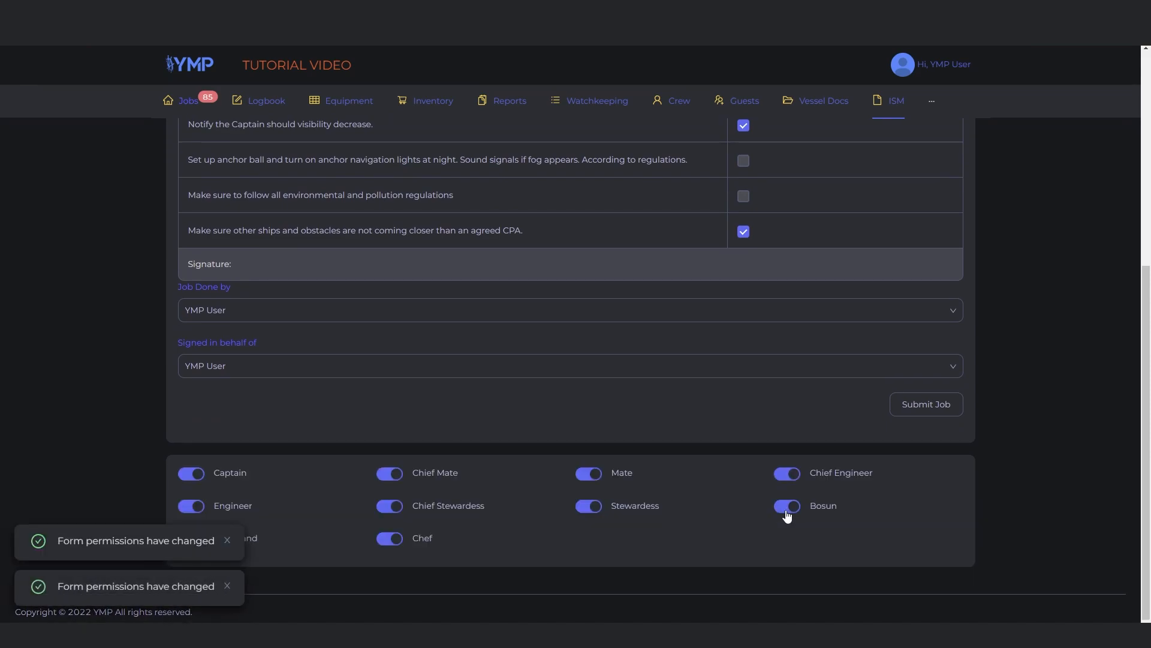
pyautogui.click(783, 476)
pyautogui.click(783, 477)
# Save the partly ticked Anchoring checklist as a draft and reopen the saved draft
pyautogui.scroll(6, 783, 477)
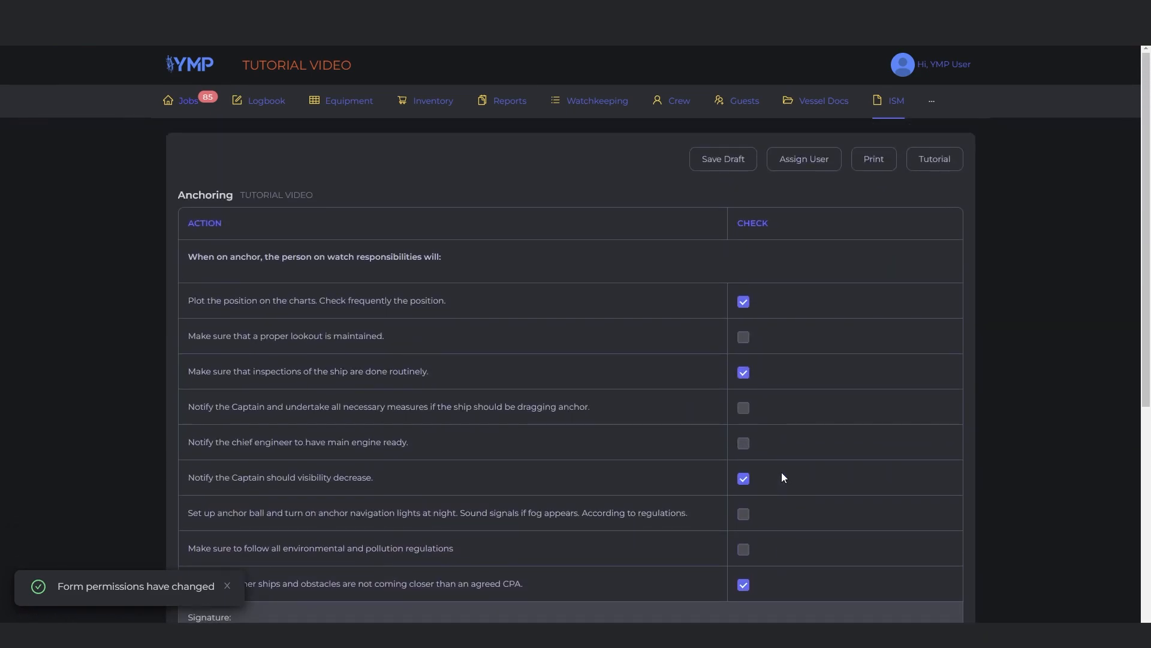
pyautogui.click(736, 165)
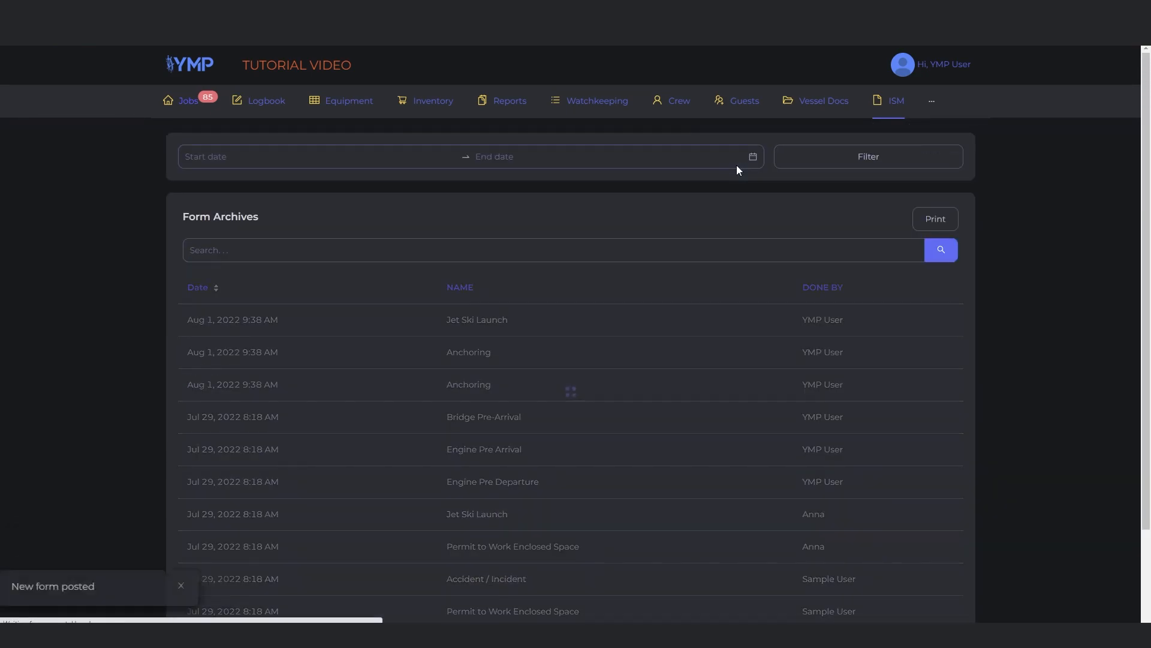
pyautogui.click(893, 117)
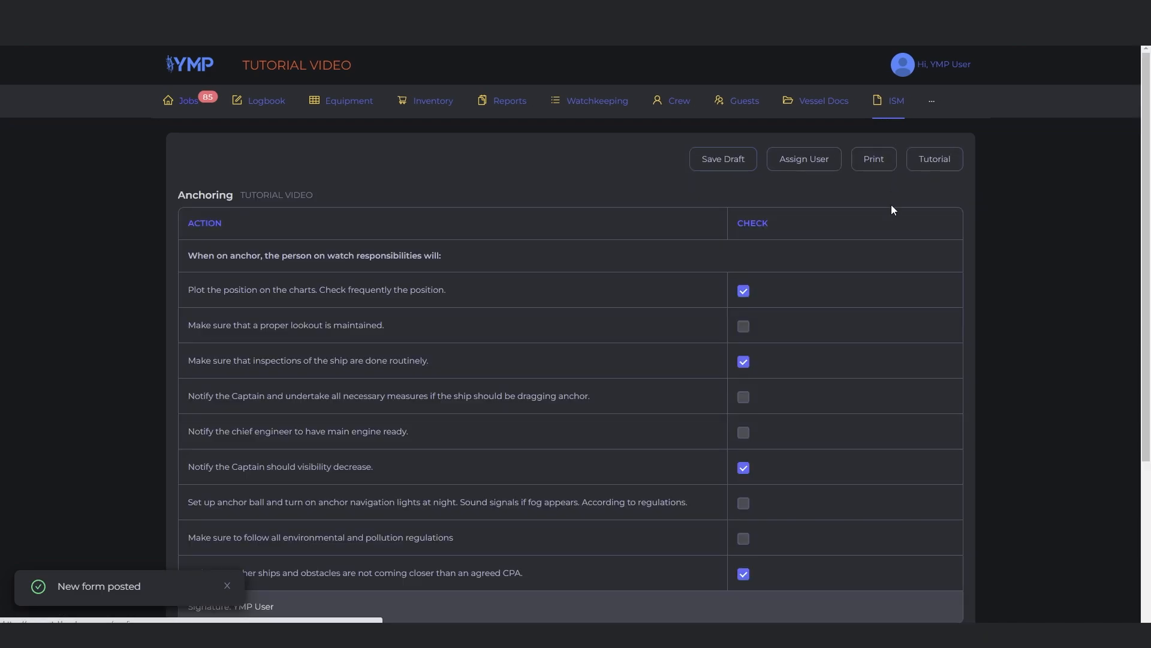
# Review the Job Done by and Signed in behalf of choices on the Anchoring draft and submit the job
pyautogui.scroll(-4, 891, 204)
pyautogui.click(884, 439)
pyautogui.click(880, 437)
pyautogui.click(882, 493)
pyautogui.click(881, 494)
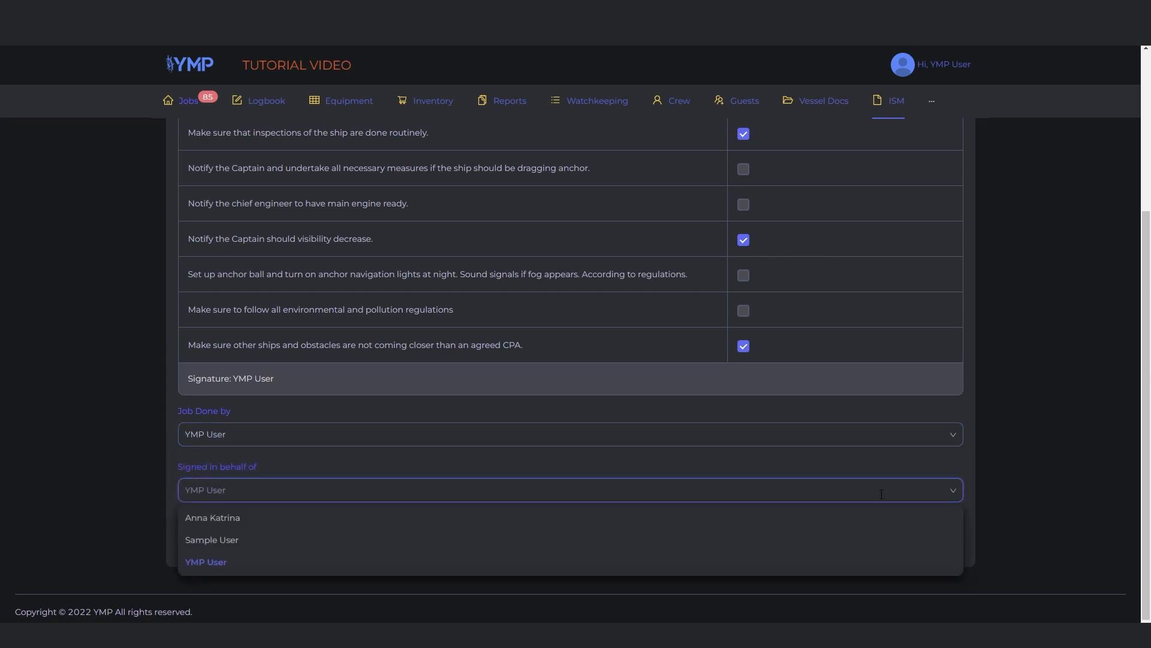
pyautogui.click(926, 538)
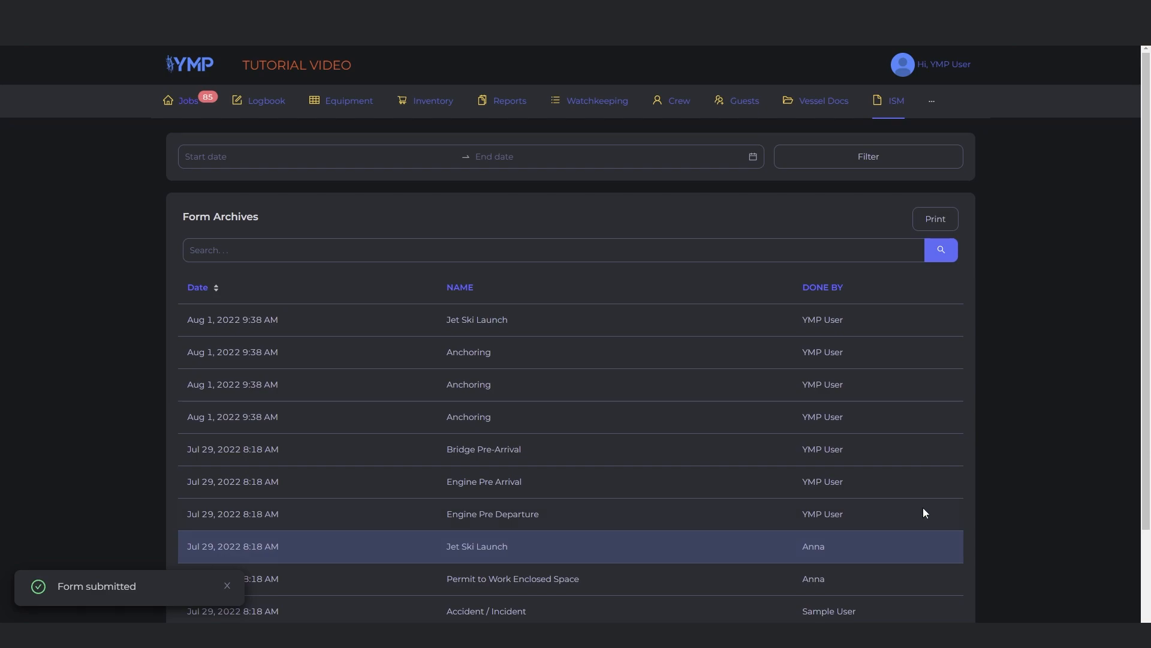
# Open the forms list through the ISM archives and create a new form named Sample
pyautogui.click(890, 107)
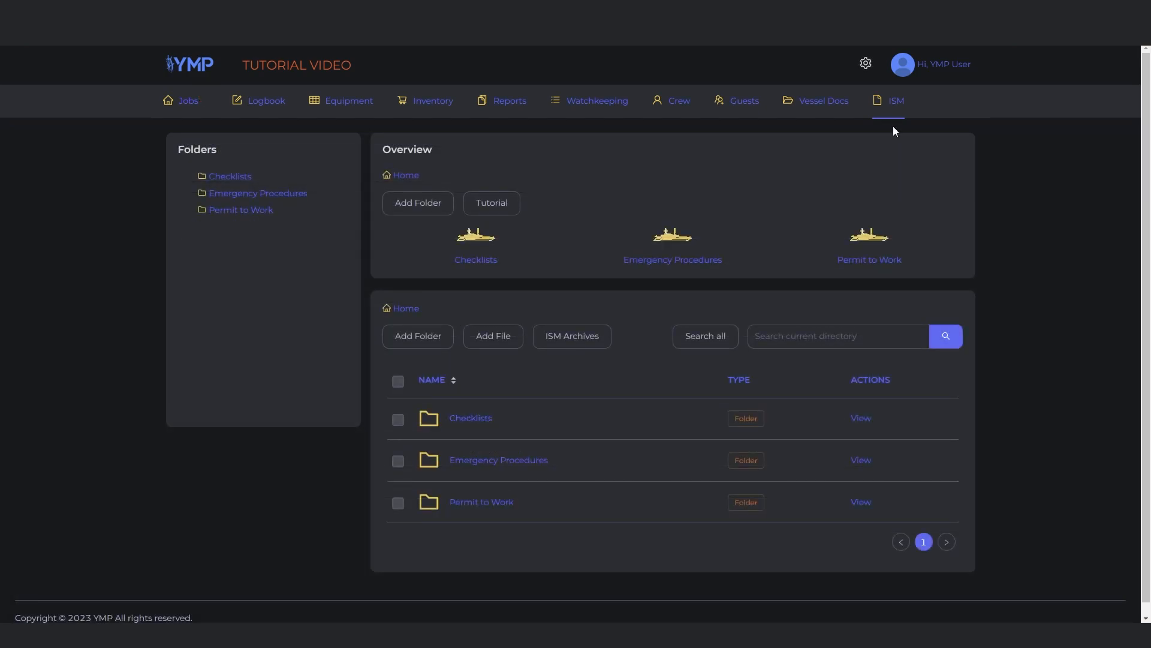
pyautogui.click(601, 336)
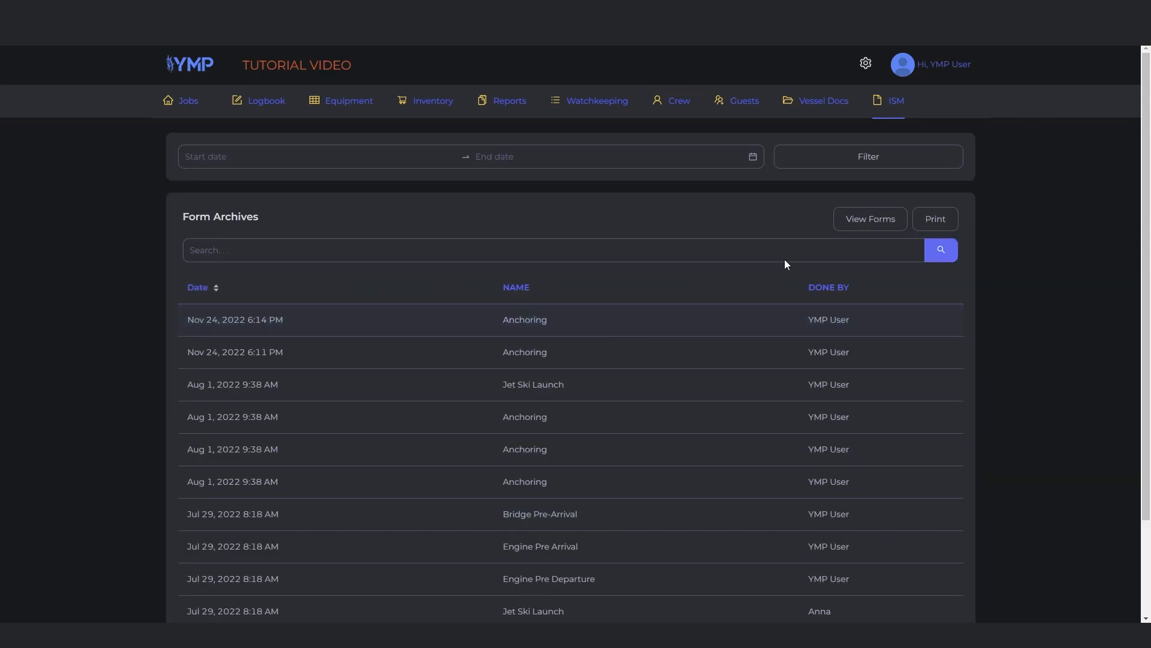
pyautogui.click(890, 225)
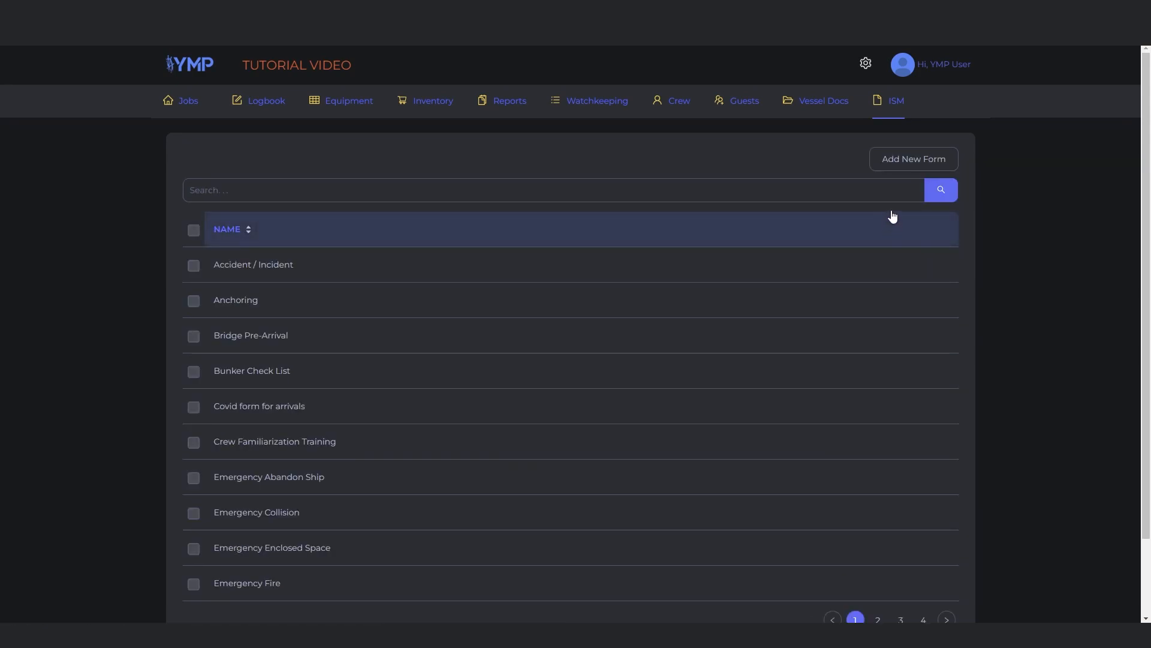
pyautogui.click(915, 165)
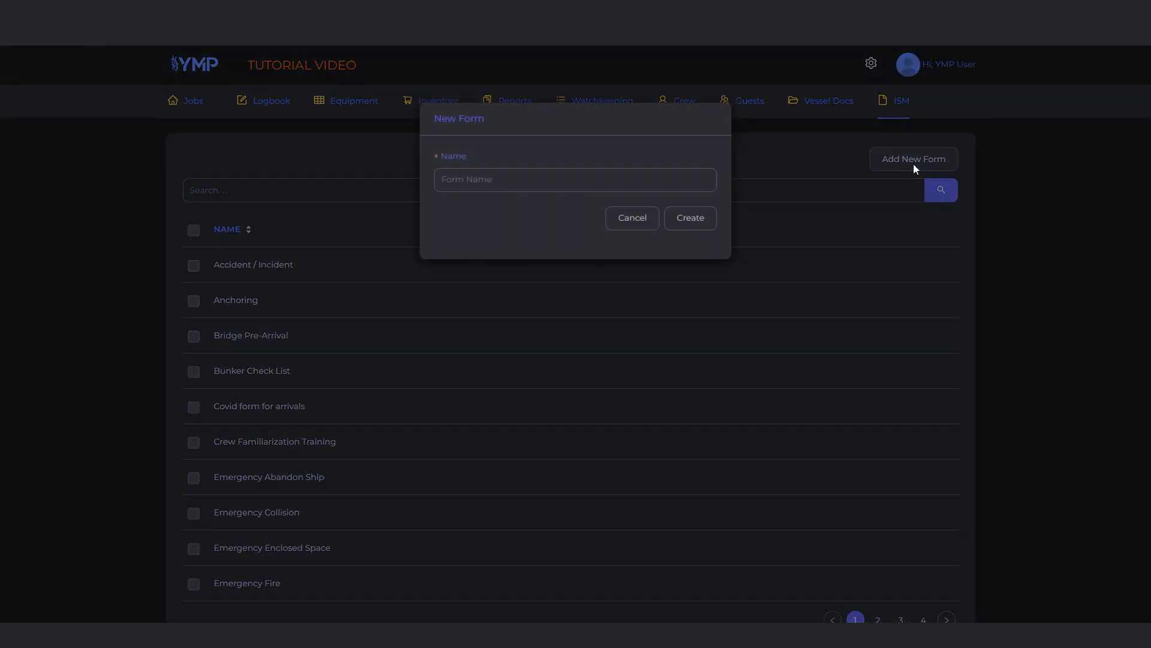
pyautogui.write('Sample')
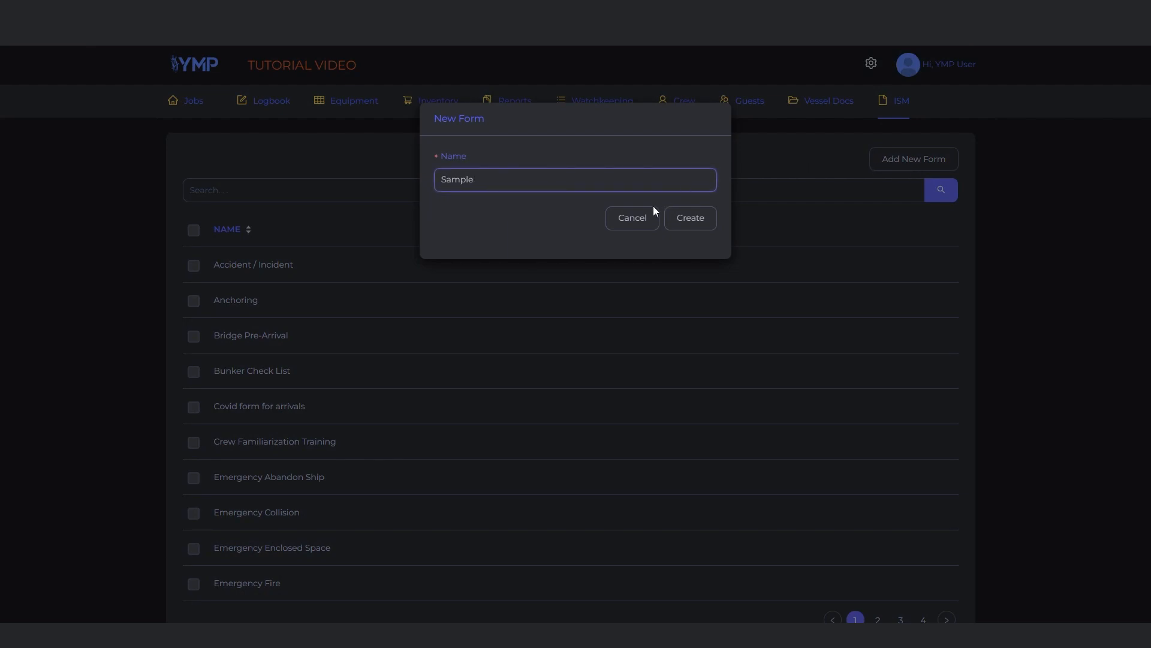
pyautogui.click(703, 225)
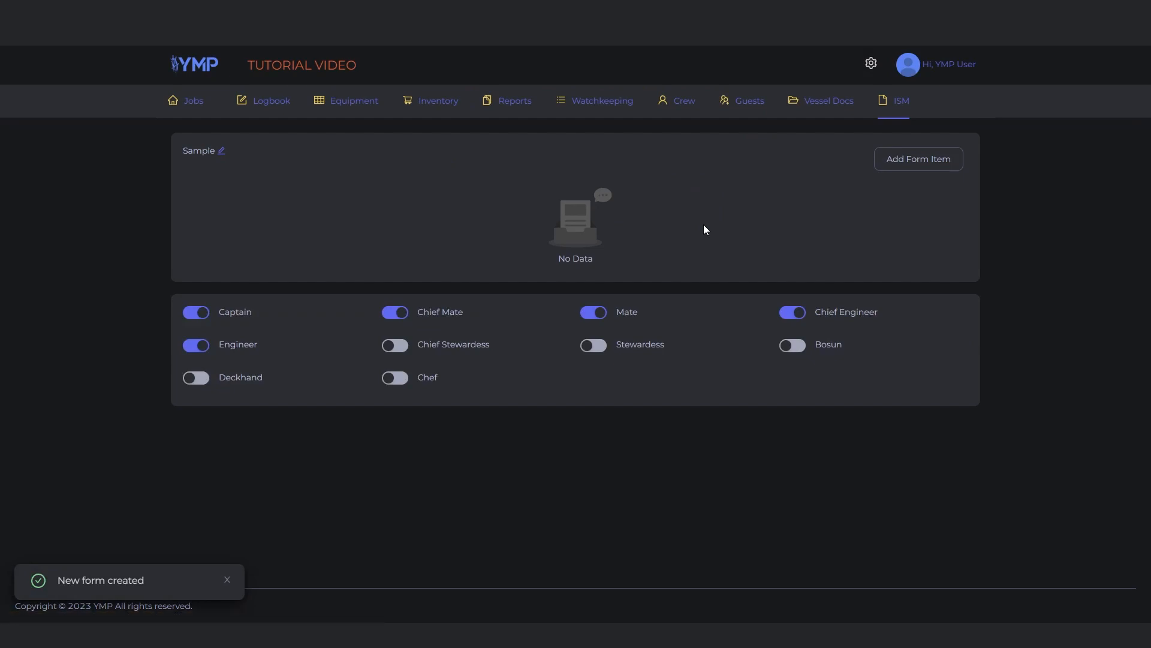
# Add a form item named Sample Note with the item type Note to the Sample form
pyautogui.click(904, 172)
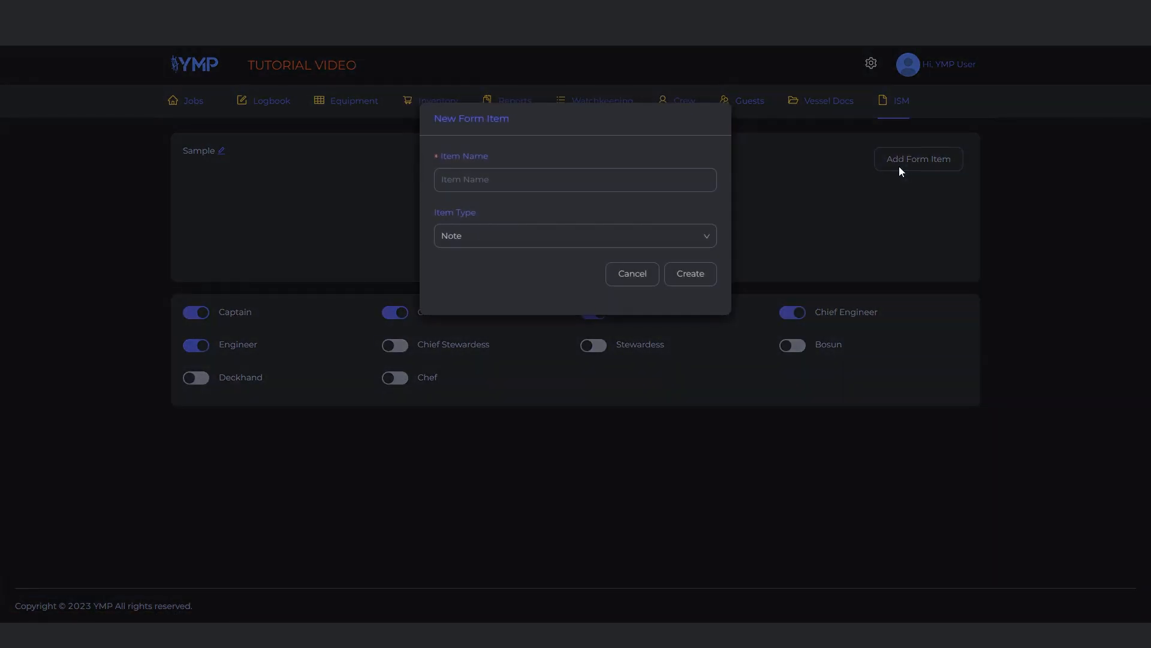
pyautogui.write('Sa')
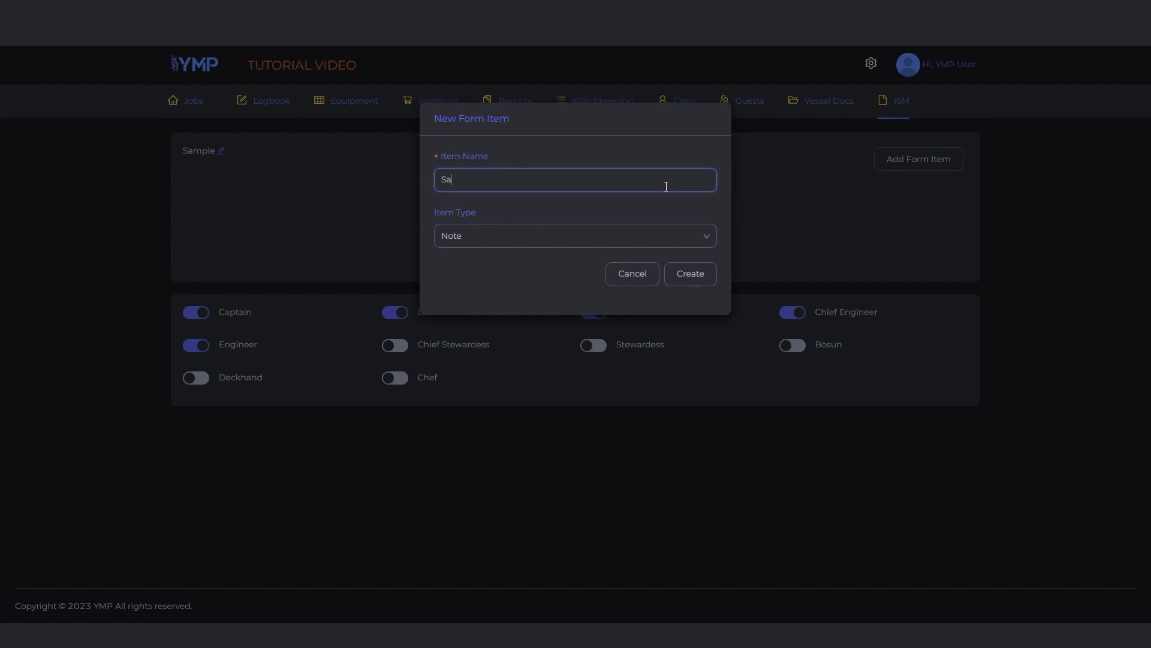
pyautogui.write('mple Note')
pyautogui.click(640, 239)
pyautogui.click(640, 240)
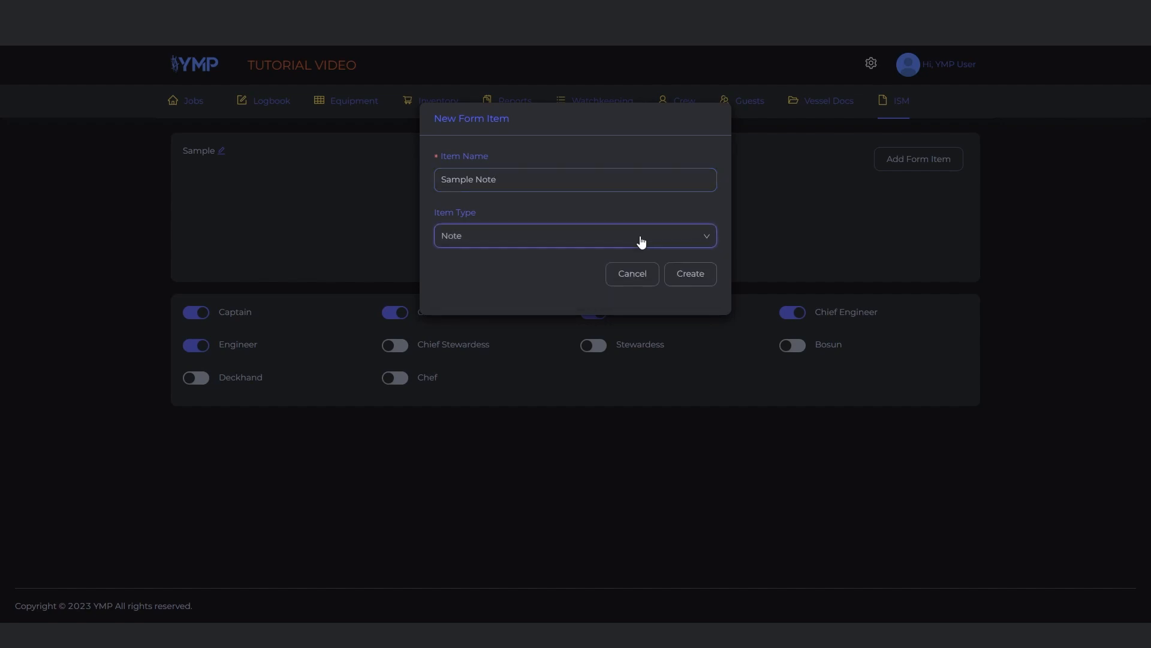
pyautogui.click(688, 283)
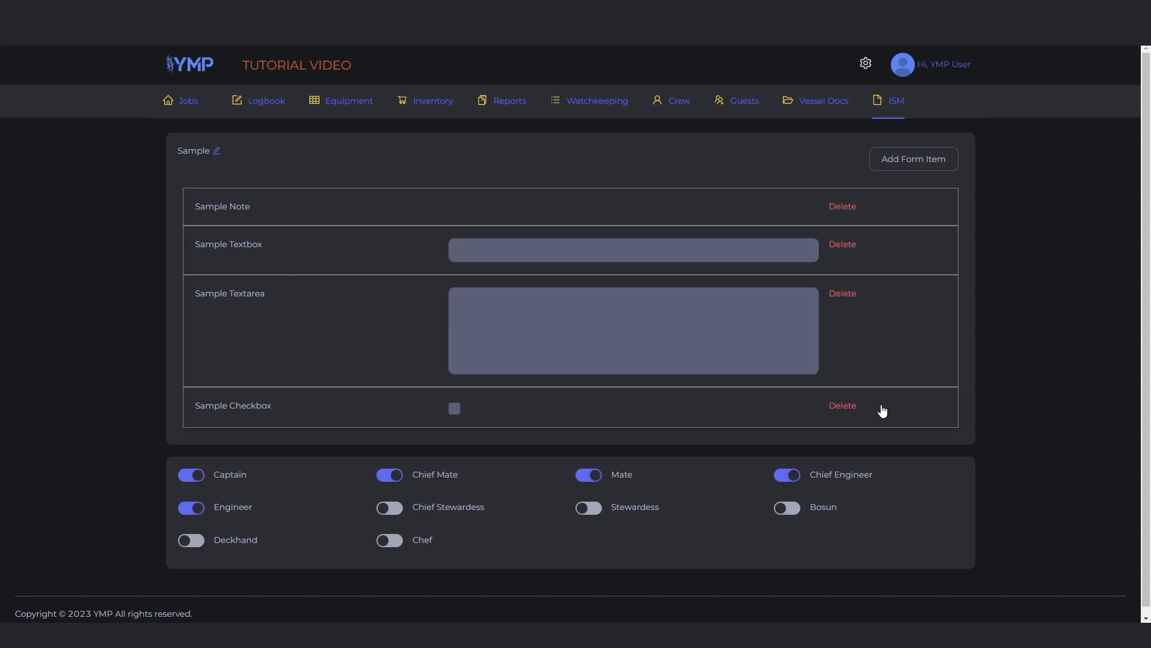
# Reorder the form items so that Sample Textbox comes first and Sample Note sits directly below Sample Textarea
pyautogui.moveTo(934, 268); pyautogui.dragTo(937, 216)
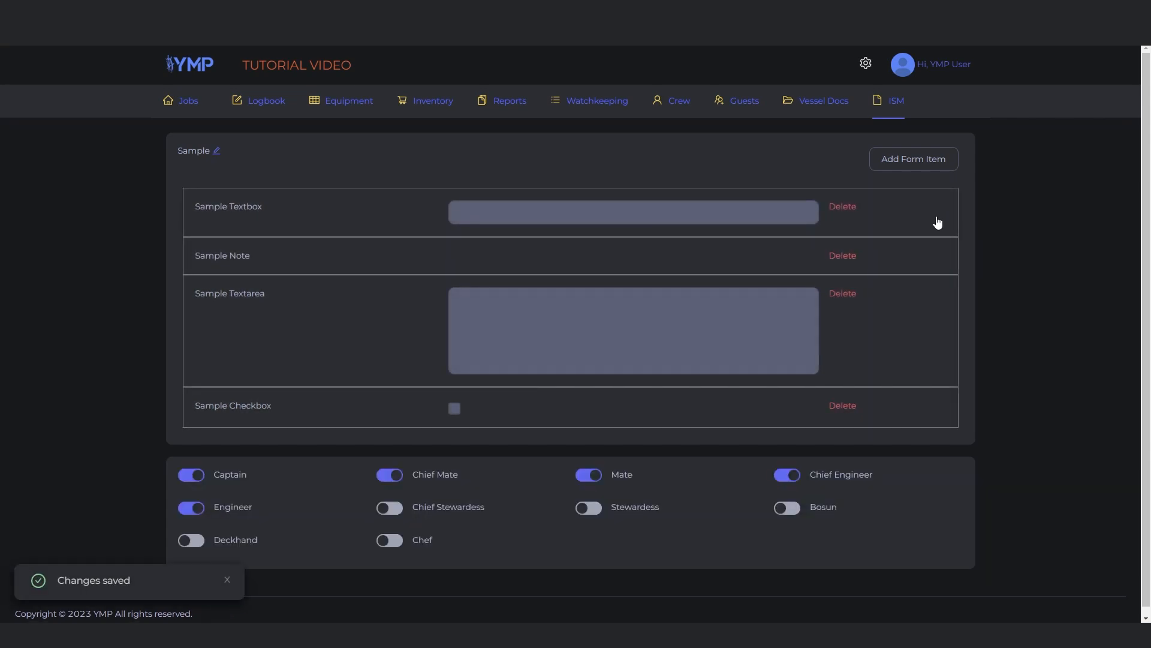
pyautogui.moveTo(920, 252); pyautogui.dragTo(906, 345)
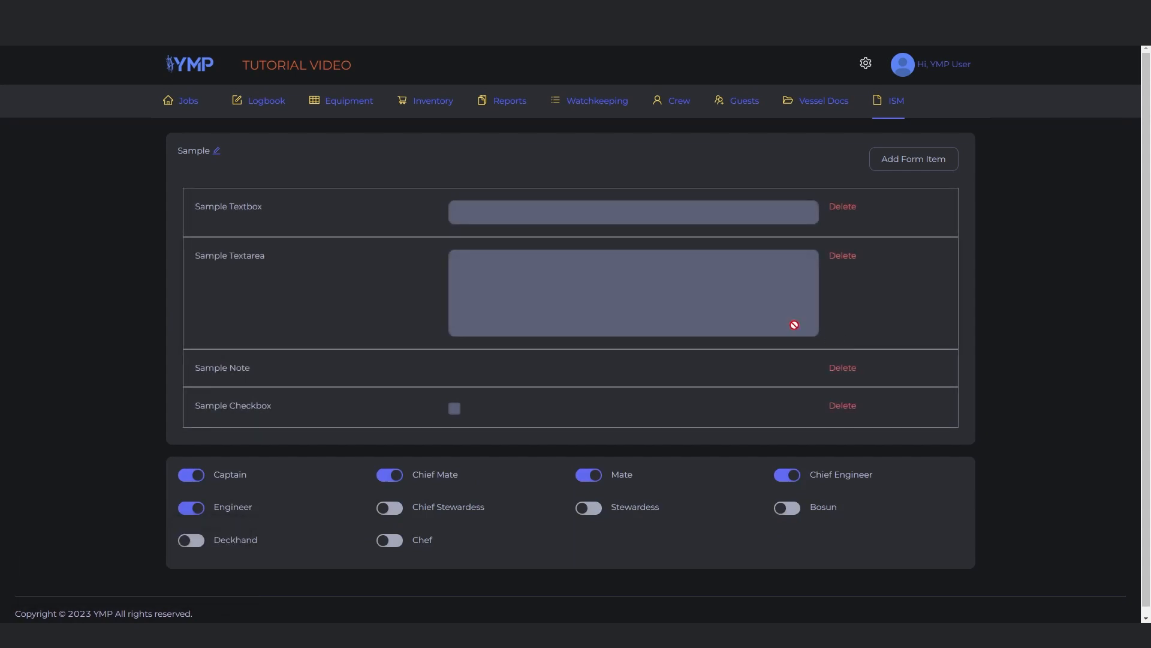
# Rename the Sample Textarea item to Sample Textarea 2 and delete the Sample Note item from the form
pyautogui.click(252, 257)
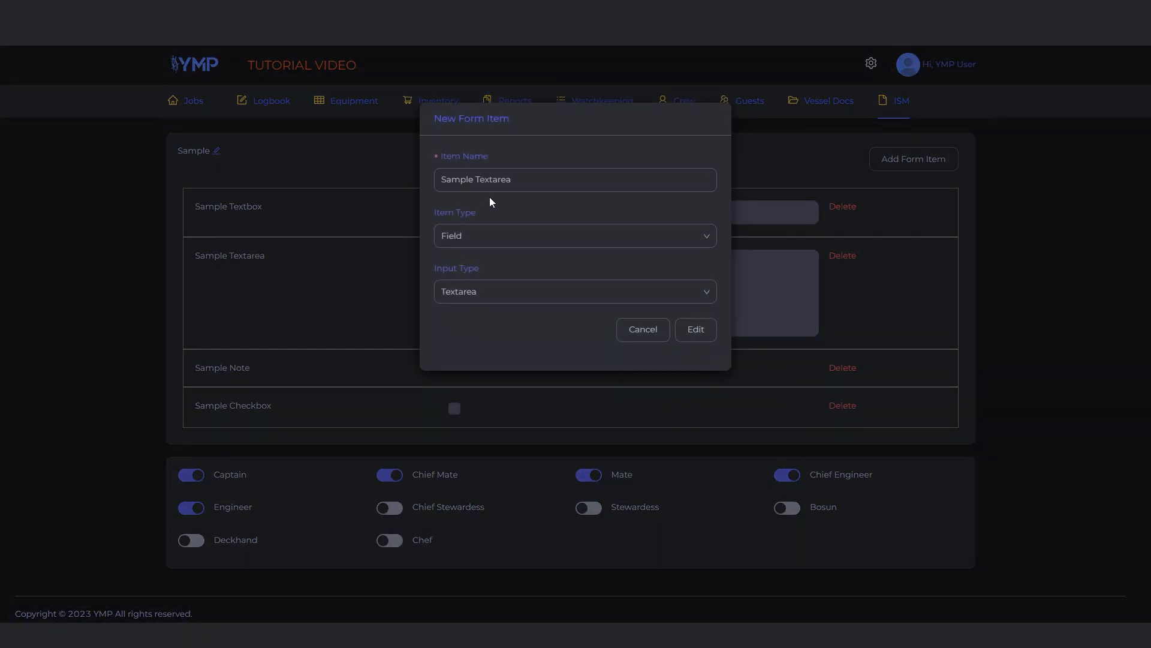
pyautogui.click(529, 187)
pyautogui.write('2')
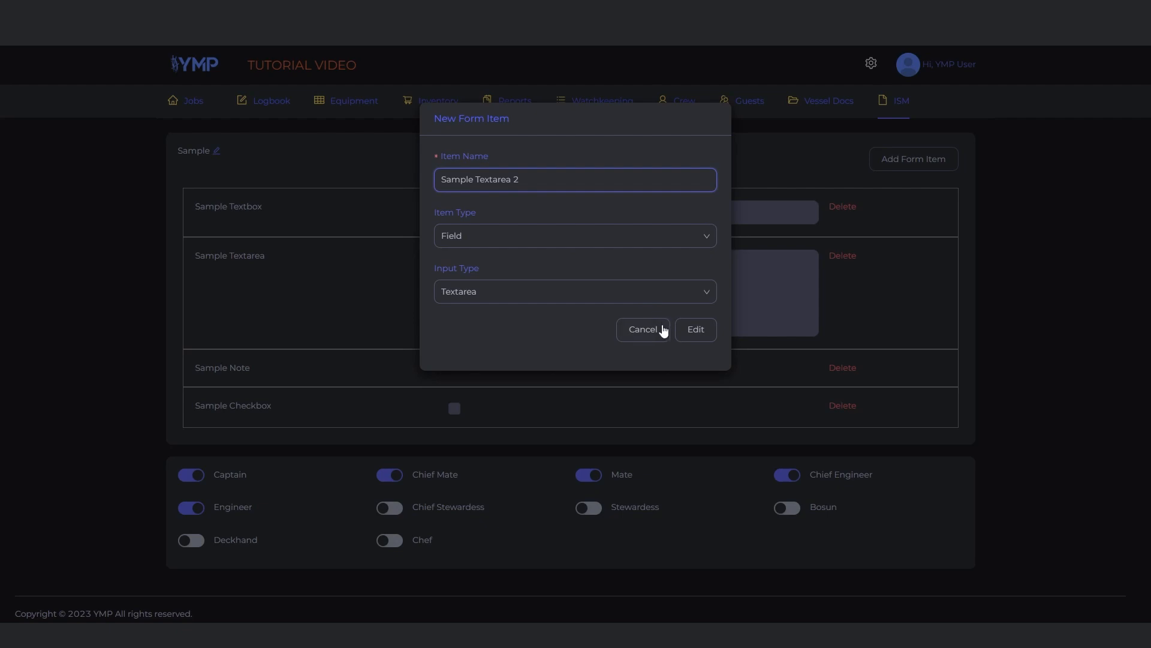
pyautogui.click(696, 339)
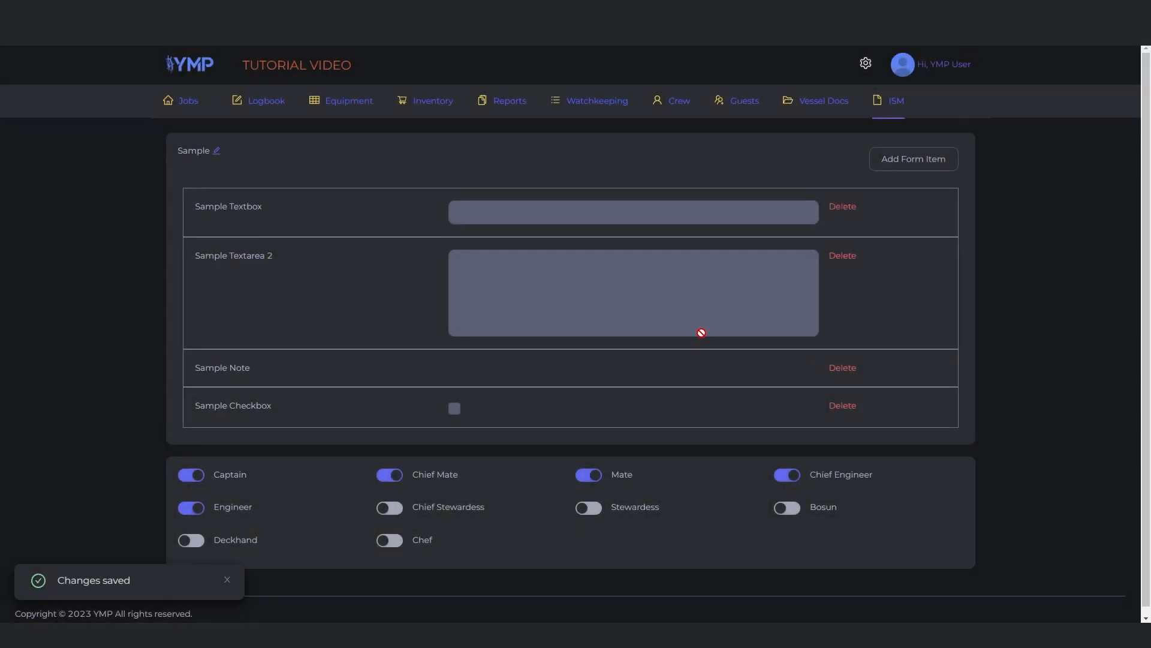
pyautogui.click(844, 370)
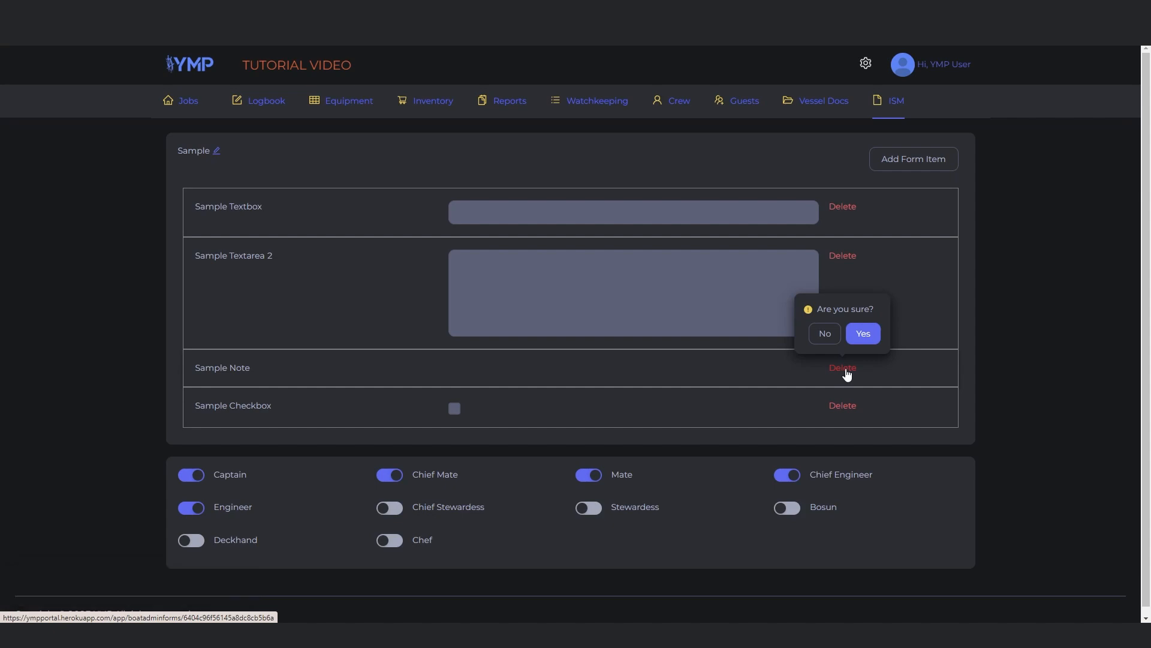
pyautogui.click(864, 334)
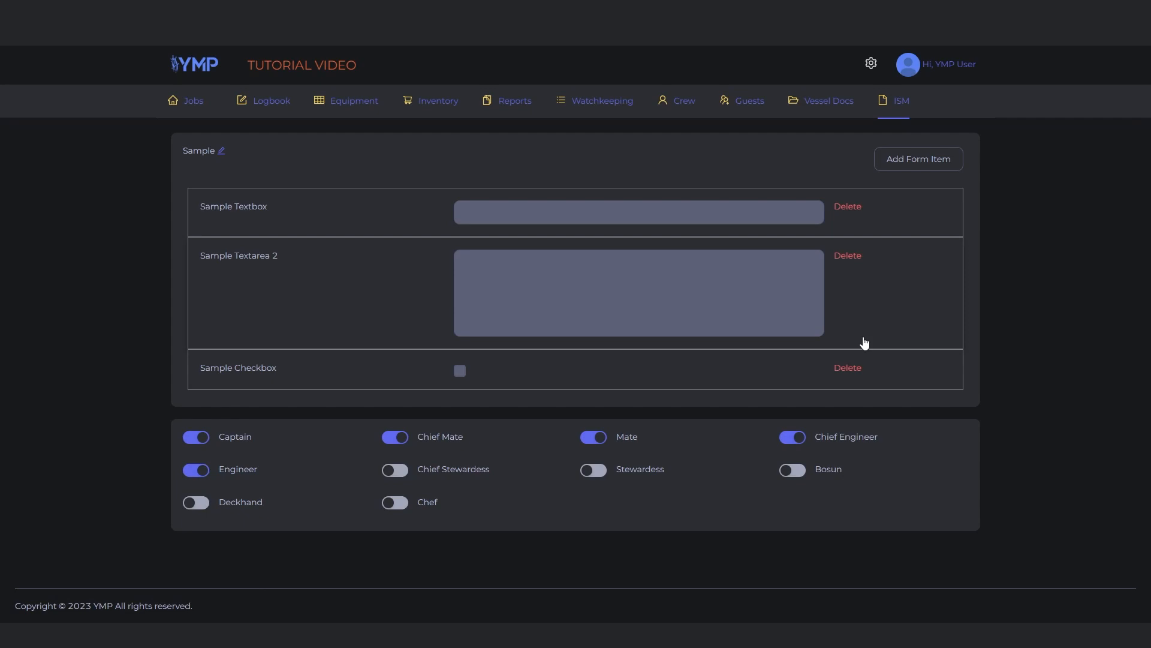
# Toggle the Sample form's permission for Bosun on and off again
pyautogui.click(792, 470)
pyautogui.click(792, 471)
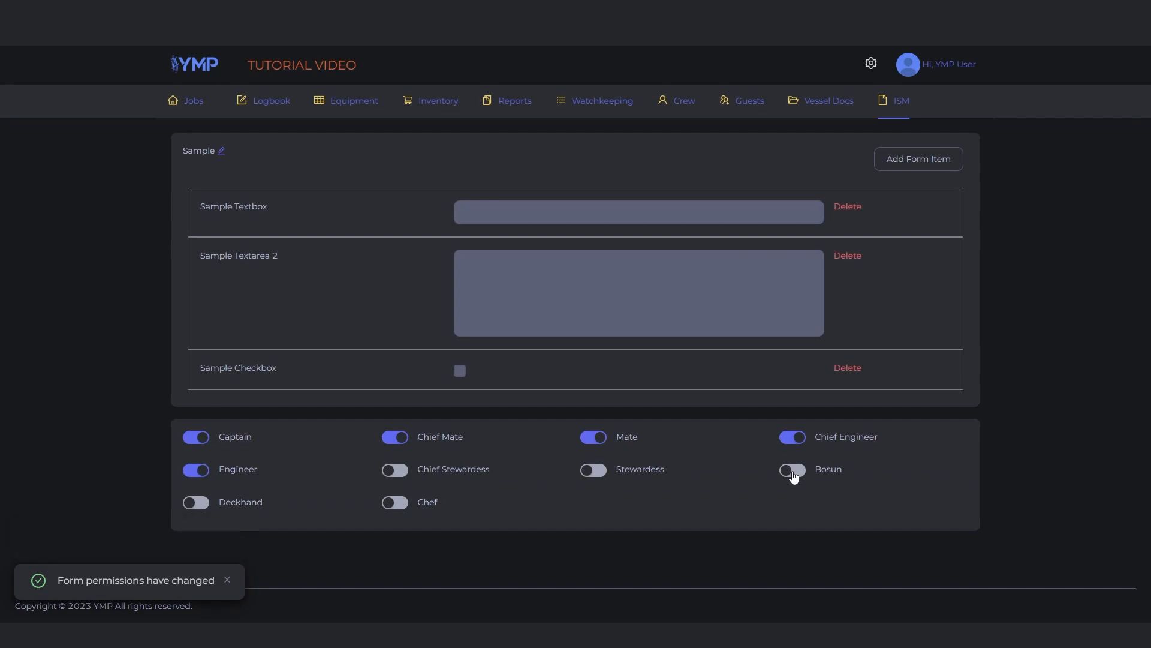
# Return to the forms list through the ISM archives, search for "sa" and open the Sample form
pyautogui.click(893, 102)
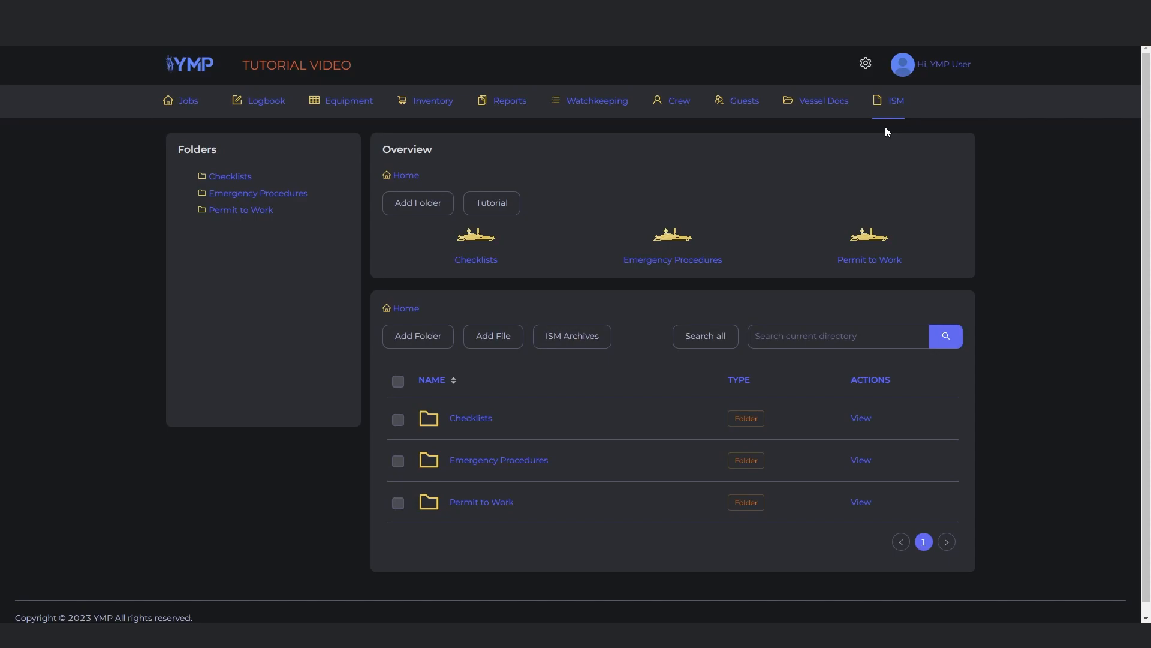
pyautogui.click(590, 337)
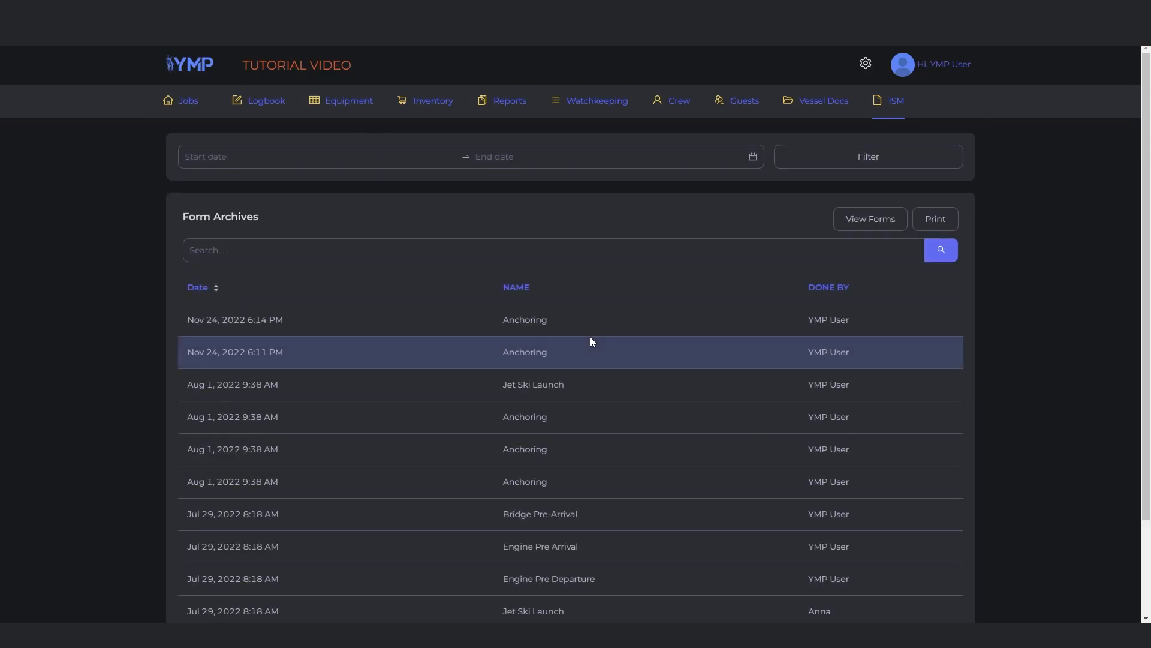
pyautogui.click(871, 219)
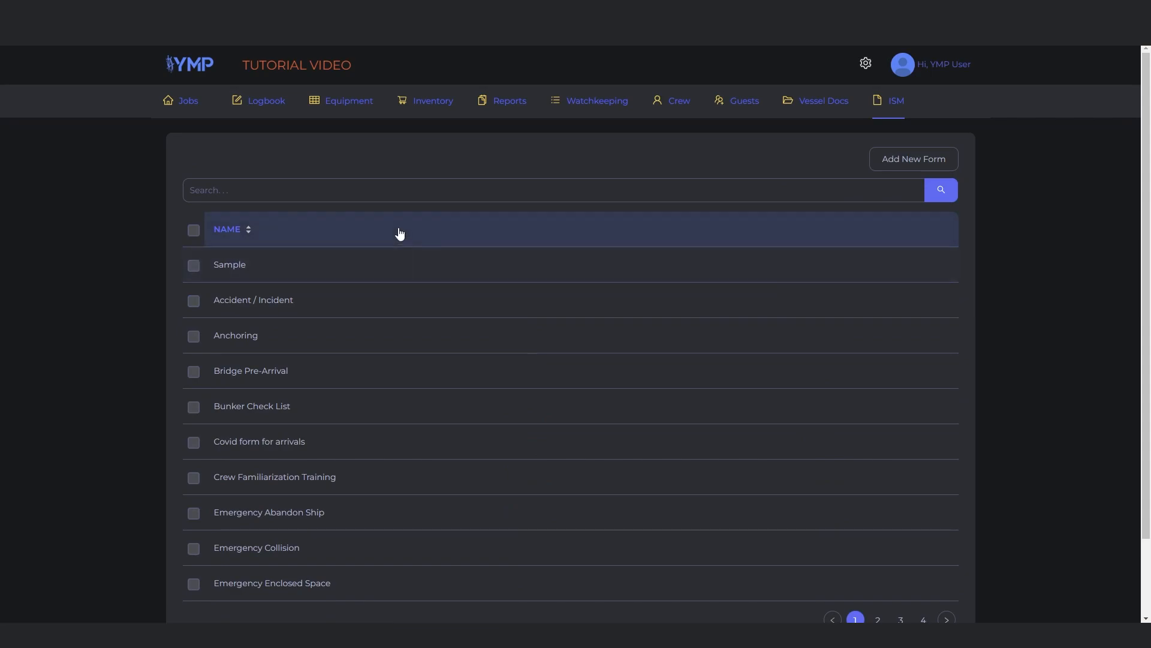
pyautogui.write('sa')
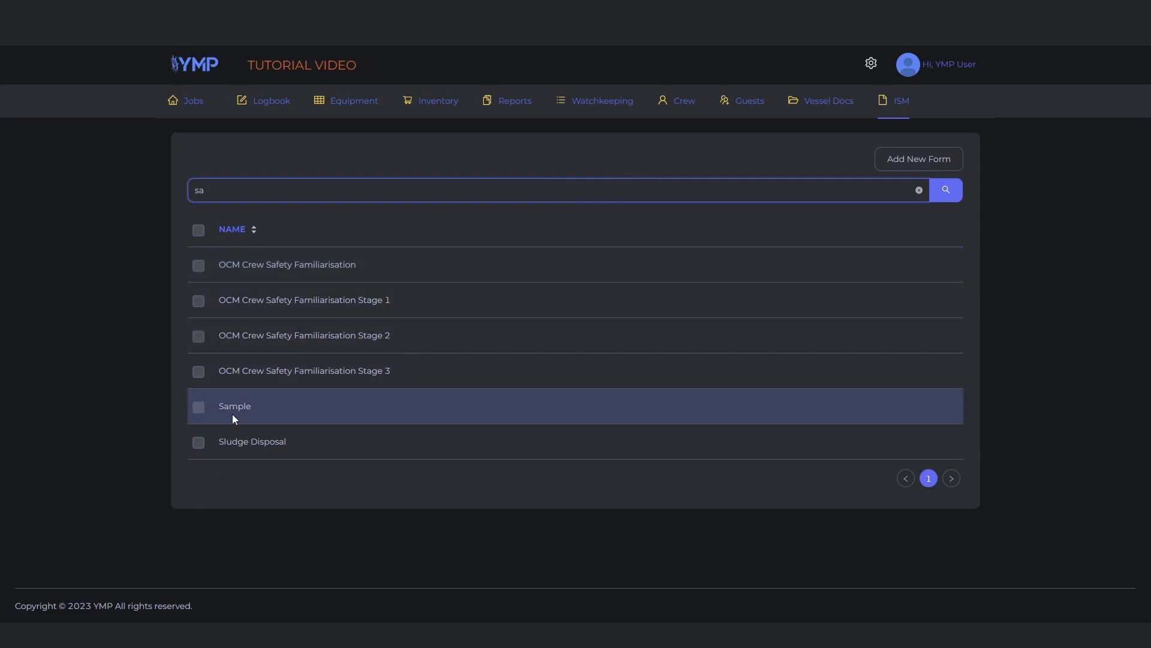
pyautogui.click(266, 406)
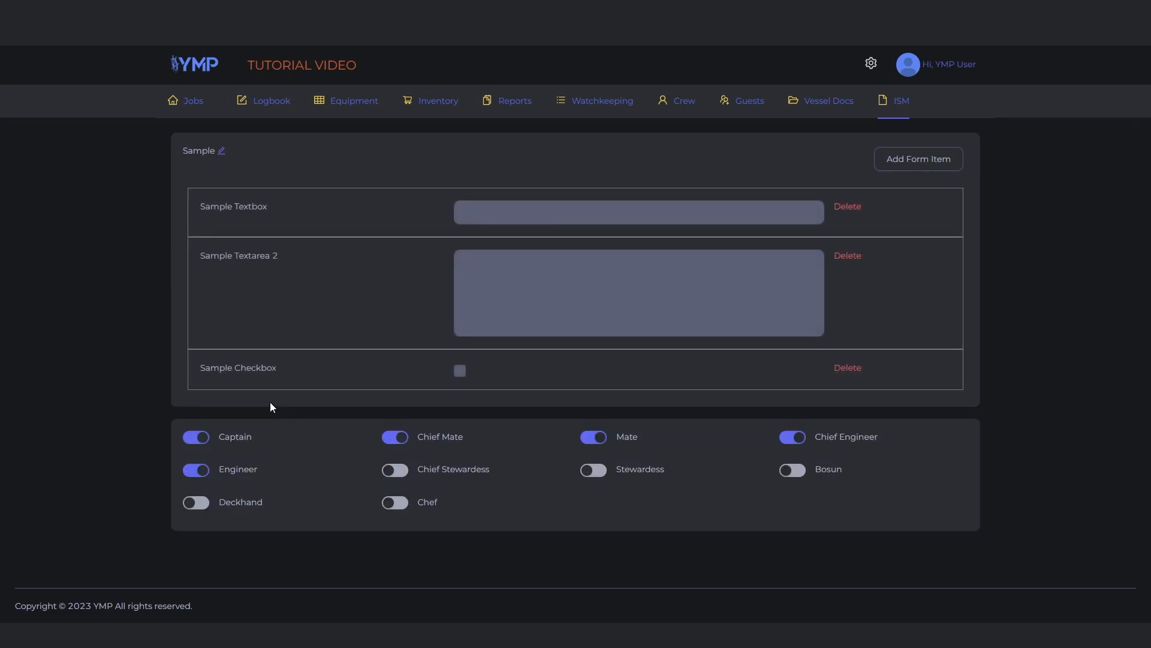
# Rename the Sample form to Sample 1 and save the new name
pyautogui.click(222, 151)
pyautogui.write('1')
pyautogui.press('Return')
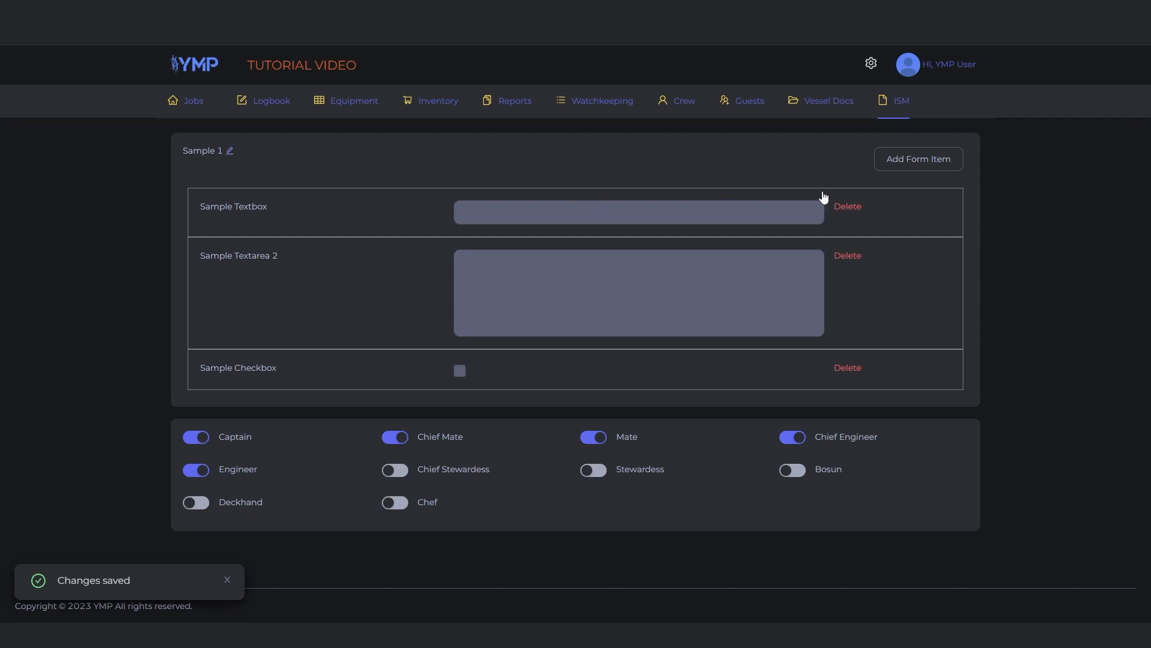
# Add a new form item named 1 to the Sample 1 form
pyautogui.click(895, 159)
pyautogui.click(635, 178)
pyautogui.write('1')
pyautogui.click(692, 274)
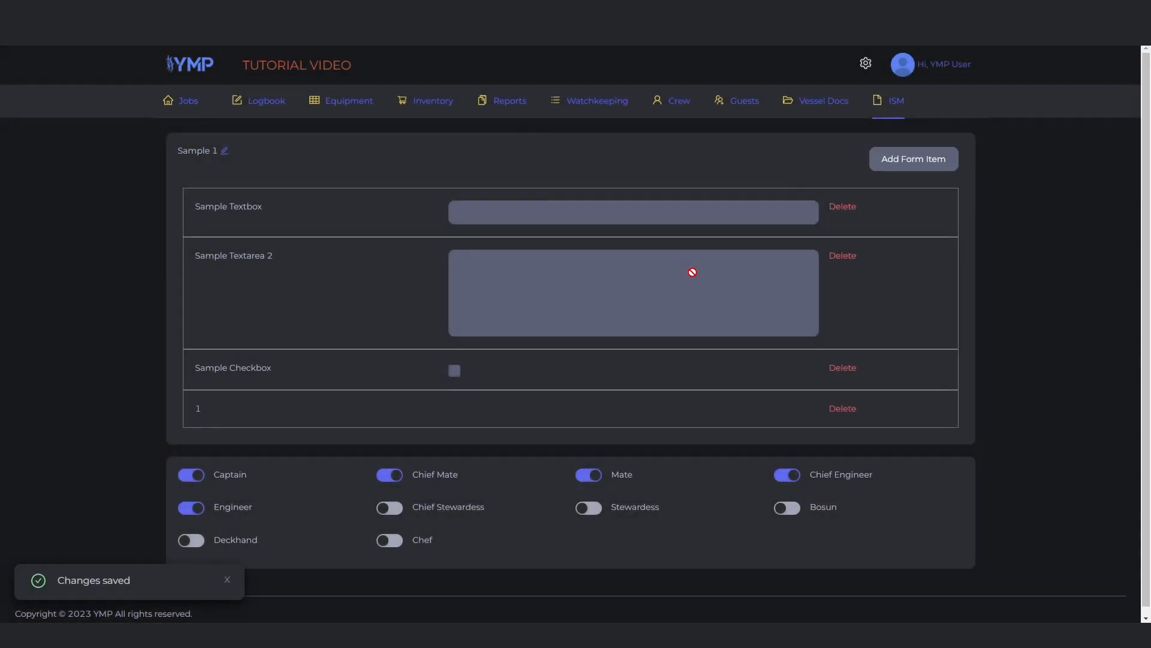
# Delete form item 1 from the Sample 1 form and switch the form's Stewardess permission
pyautogui.moveTo(810, 296); pyautogui.dragTo(882, 365)
pyautogui.click(842, 408)
pyautogui.click(862, 373)
pyautogui.click(591, 469)
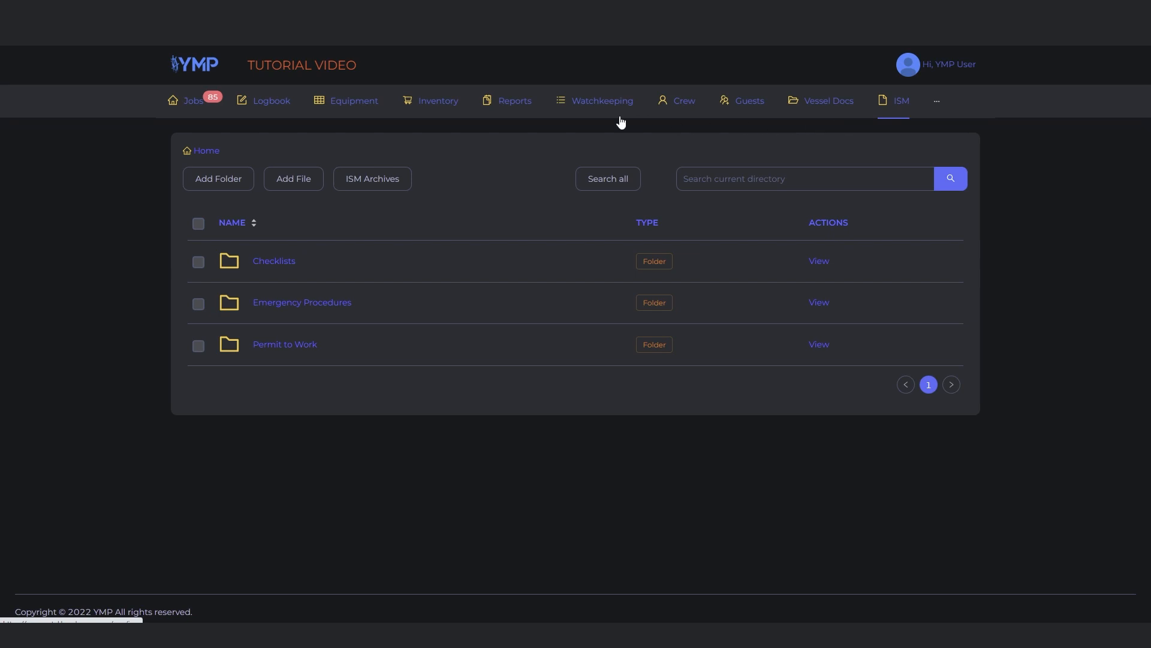
# Create a new folder named Sample in the ISM home directory
pyautogui.click(218, 178)
pyautogui.click(441, 184)
pyautogui.write('Sample')
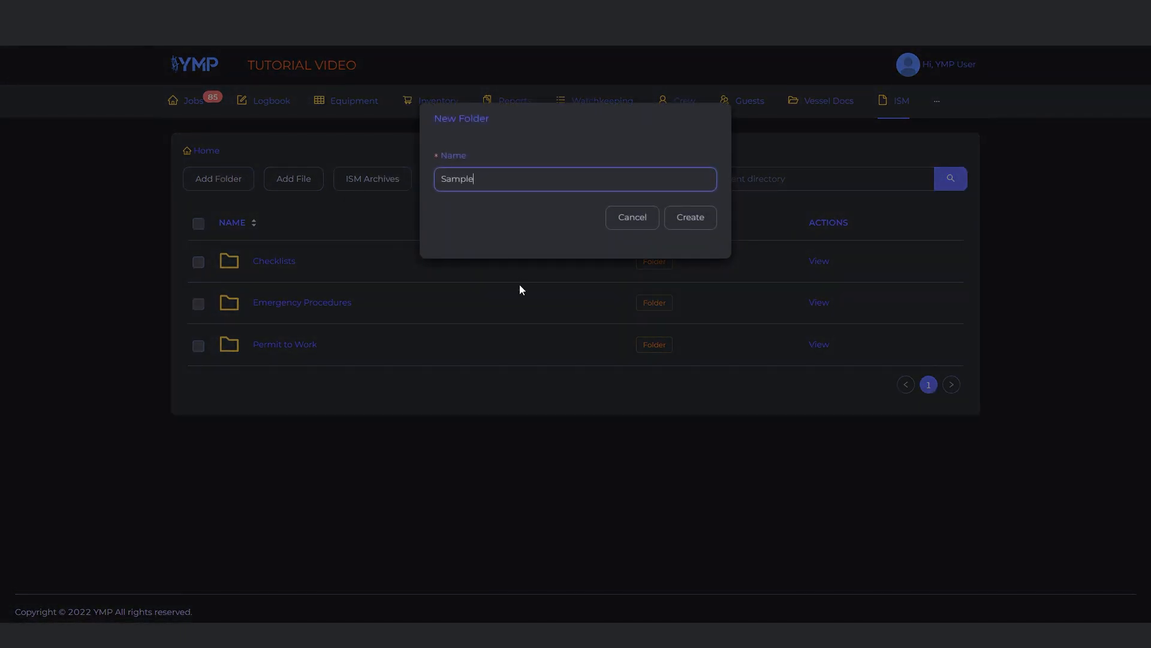
pyautogui.click(690, 213)
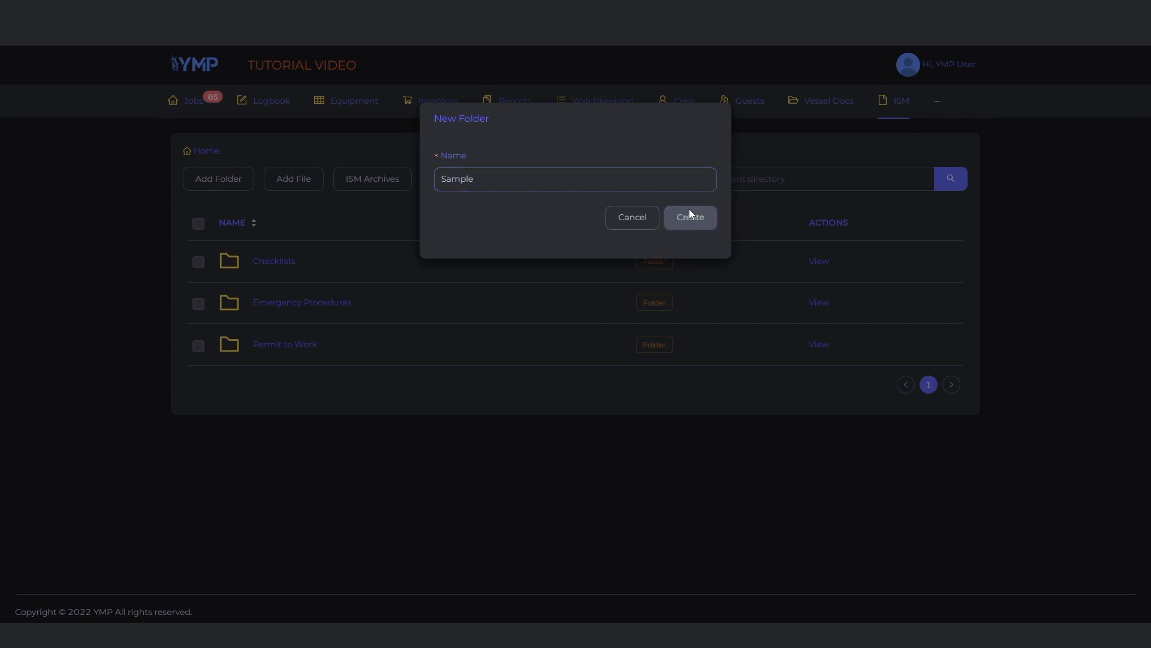
# Upload SAMPLE CONTRACT.pdf and SAMPLE CONTRACT.docx to the ISM home directory
pyautogui.click(278, 180)
pyautogui.click(553, 229)
pyautogui.click(164, 90)
pyautogui.keyDown('ctrl'); pyautogui.click(207, 96); pyautogui.keyUp('ctrl')
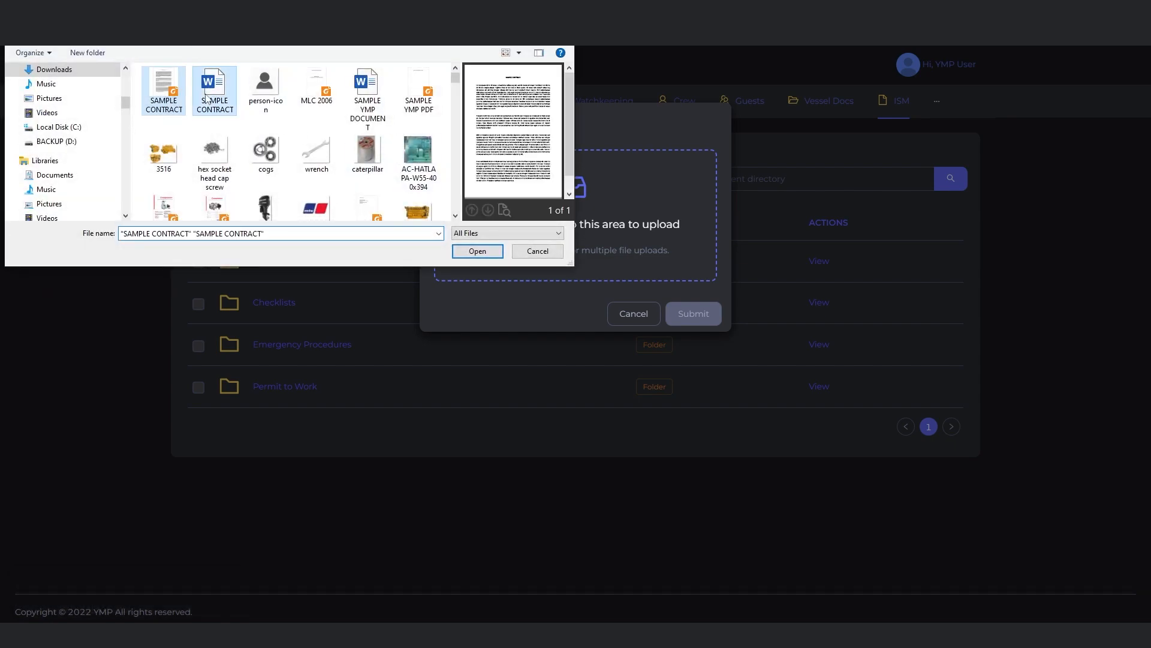
pyautogui.click(478, 250)
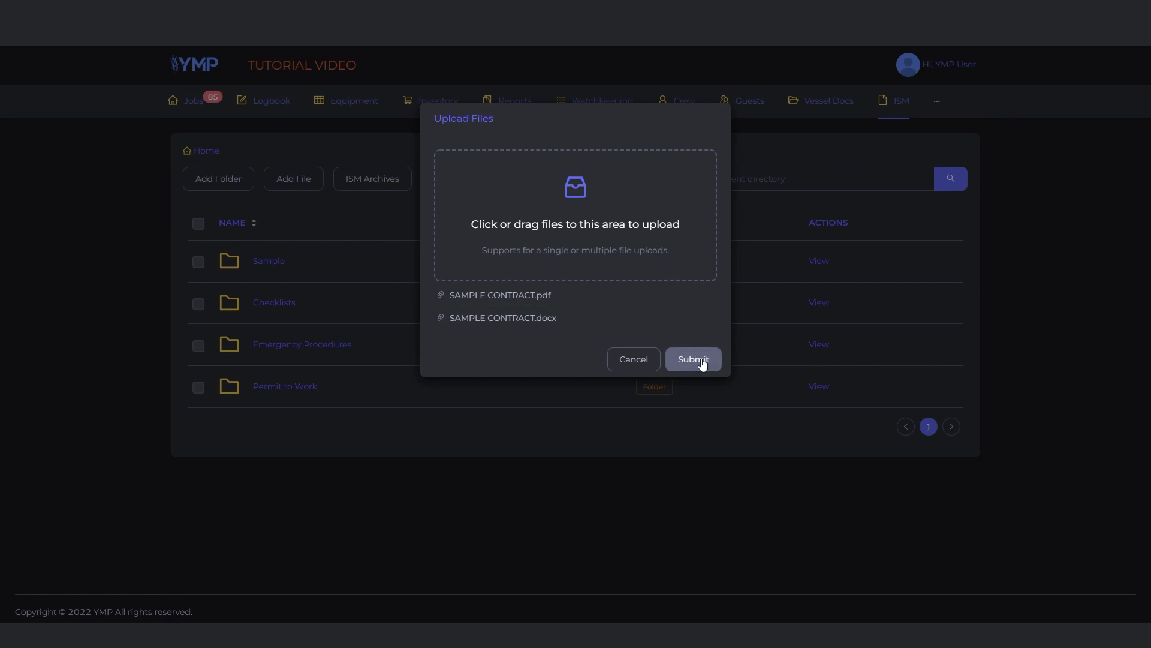
pyautogui.click(702, 359)
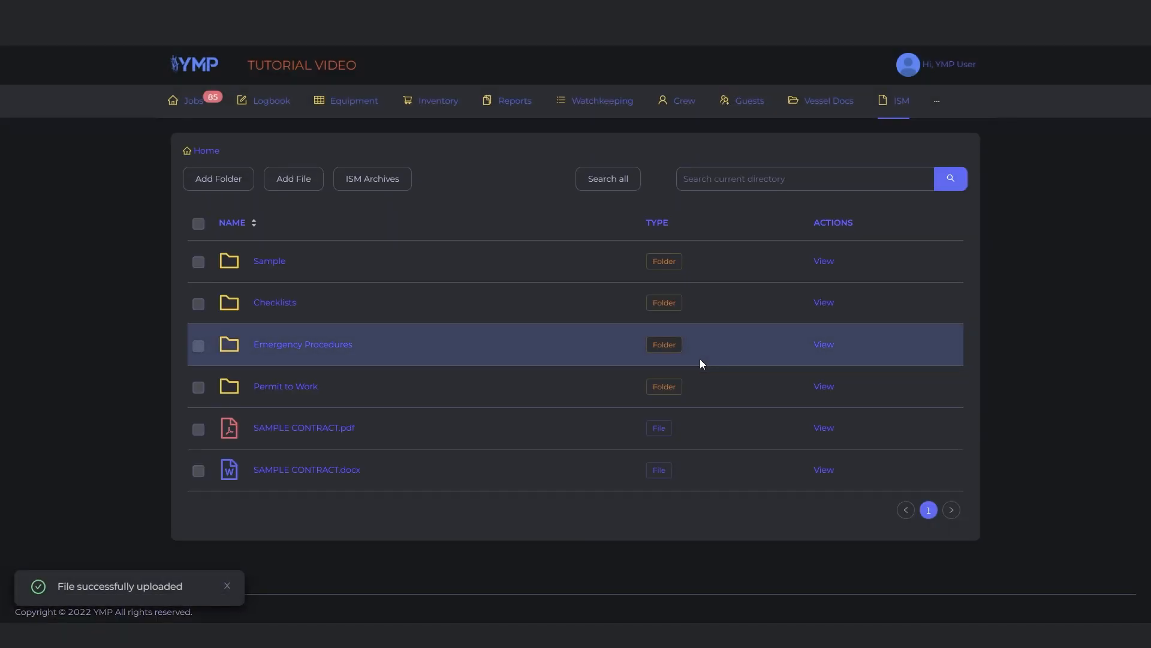
# Delete the Sample folder together with the SAMPLE CONTRACT PDF and DOCX files from the ISM home directory
pyautogui.click(199, 432)
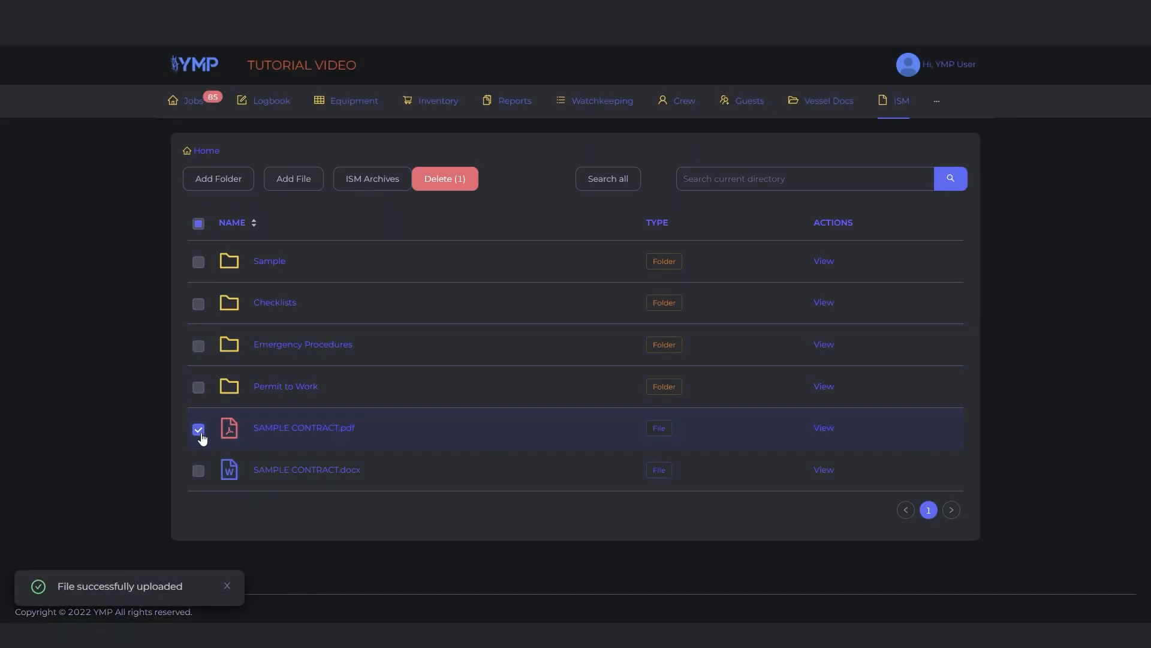
pyautogui.click(197, 472)
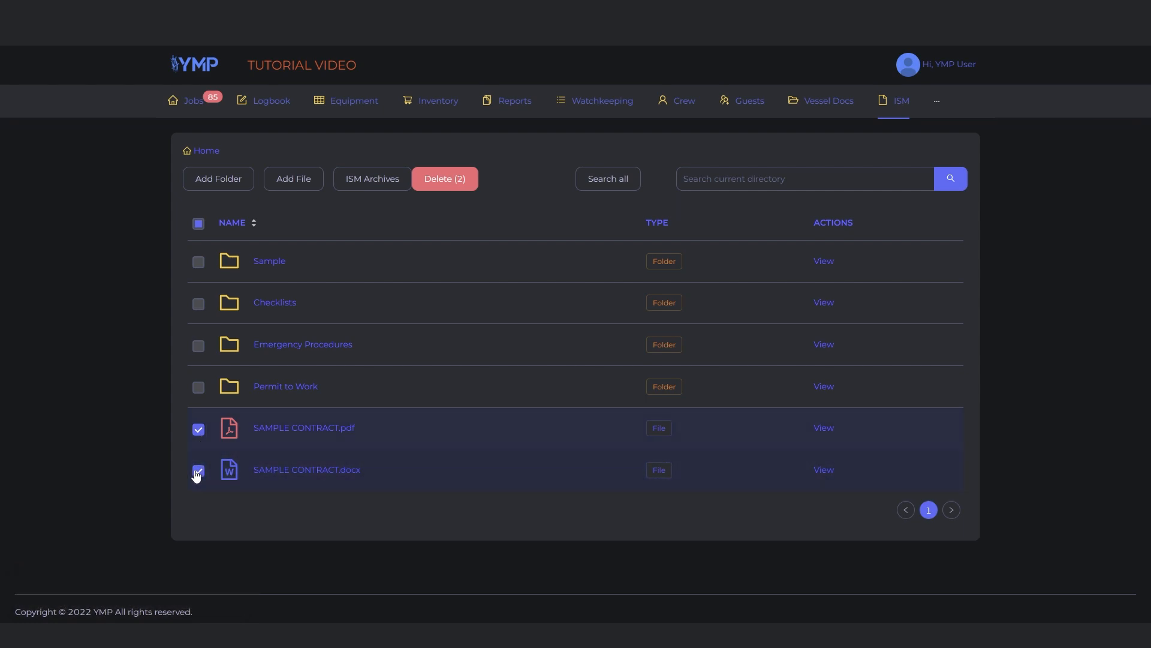
pyautogui.click(200, 269)
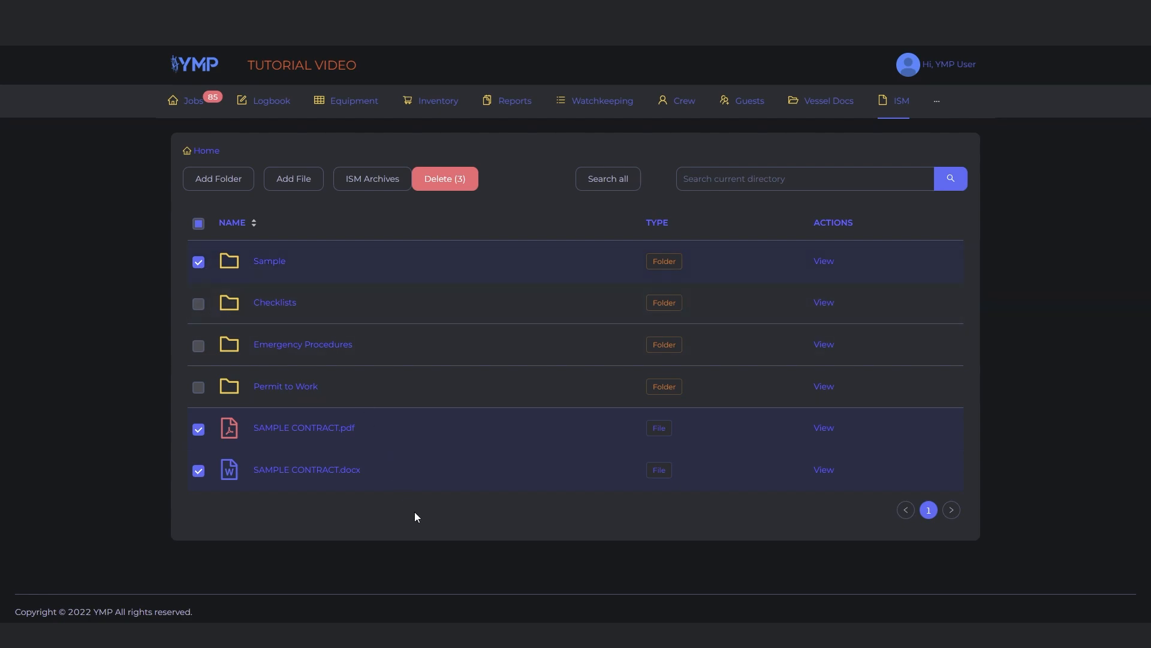
pyautogui.click(462, 184)
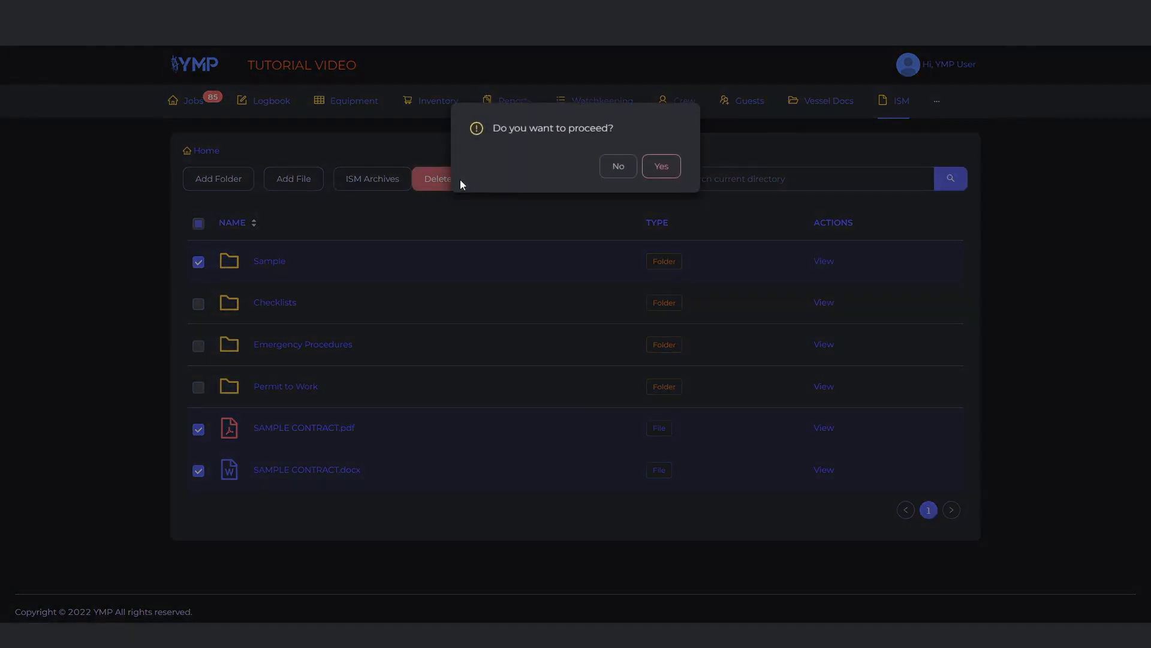
pyautogui.click(662, 167)
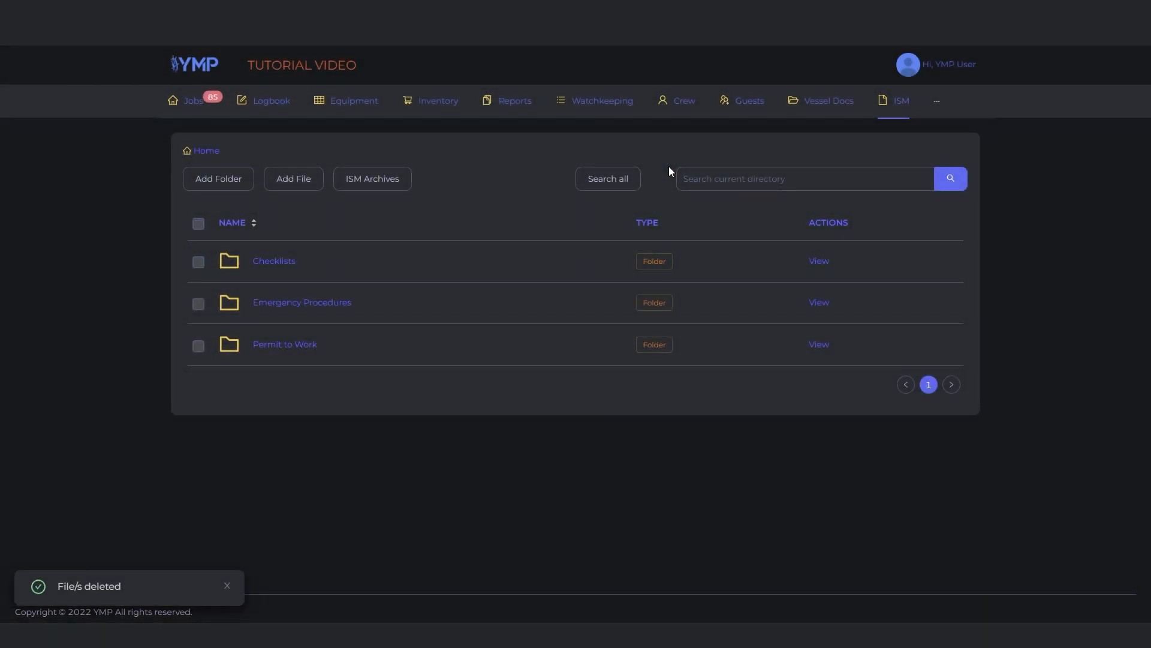
# Open the ISM archives and sort the archived forms by date in ascending order
pyautogui.click(403, 188)
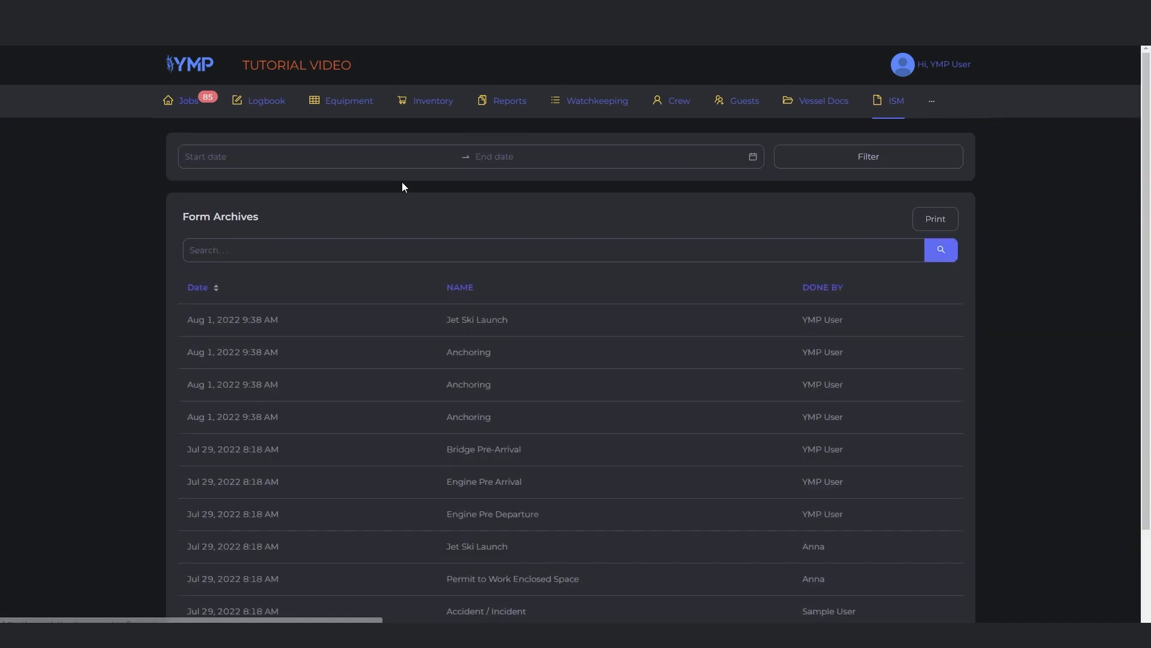
pyautogui.click(218, 290)
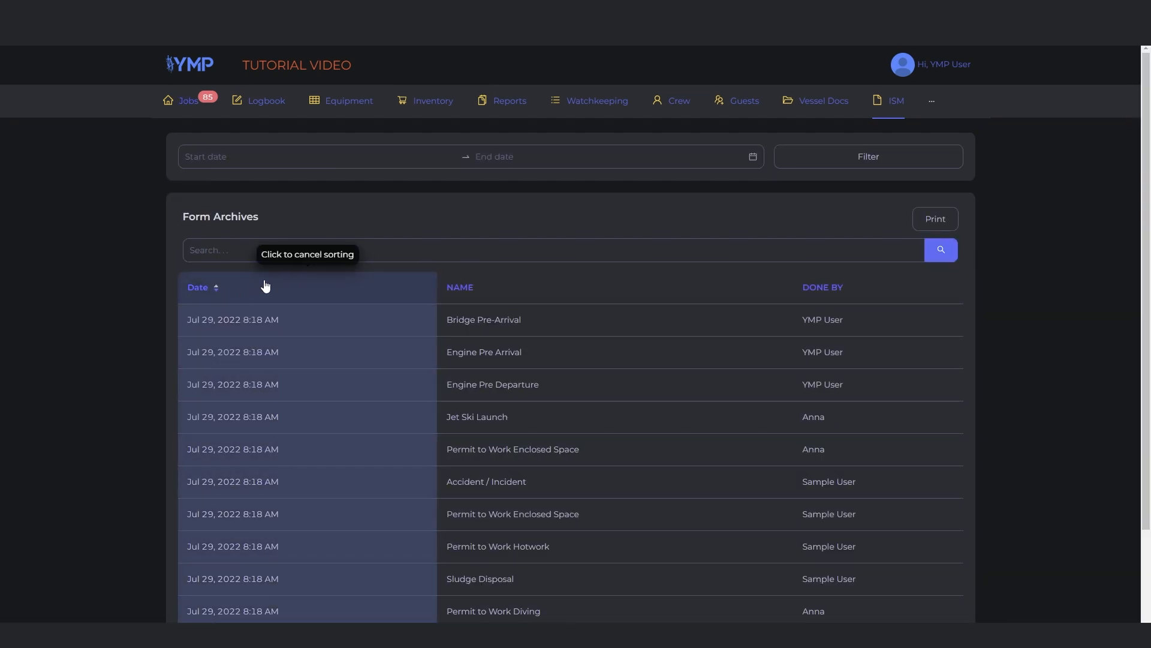
# Search the form archives for "jet" and clear the search again
pyautogui.click(243, 250)
pyautogui.write('jet')
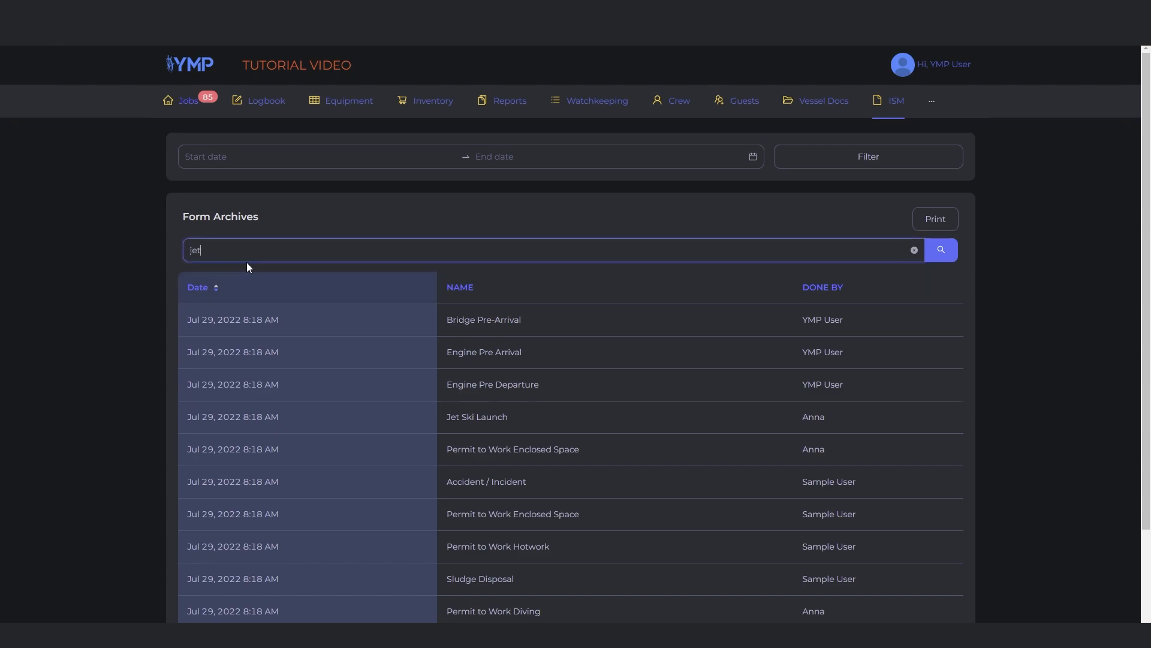
pyautogui.press('Return')
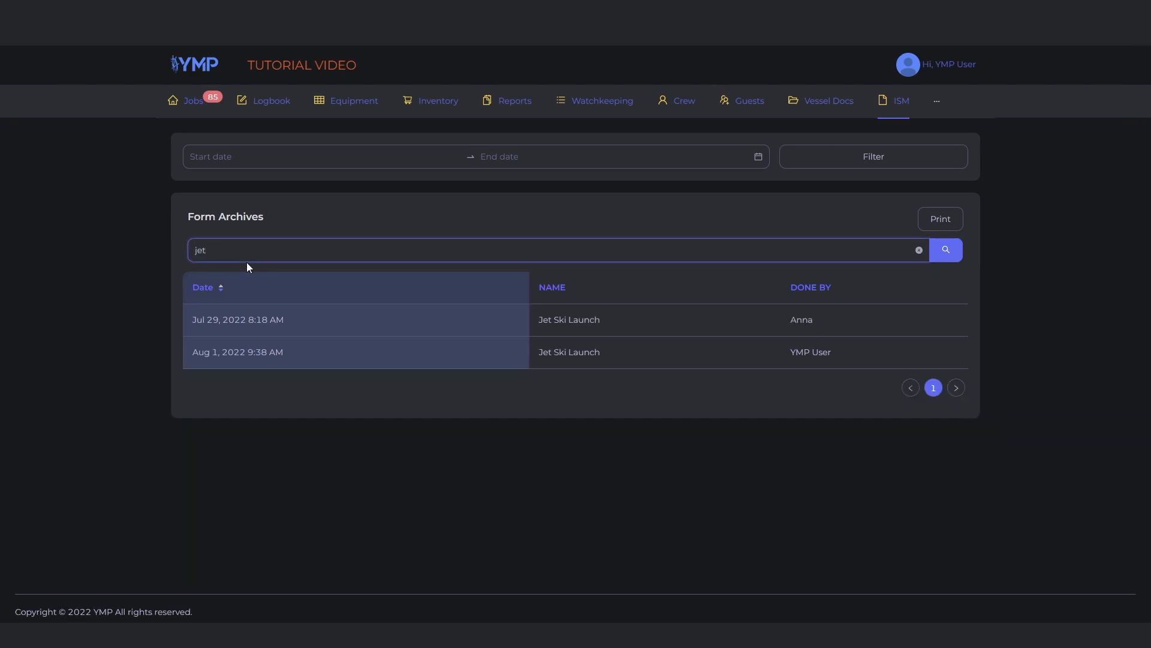
pyautogui.click(919, 250)
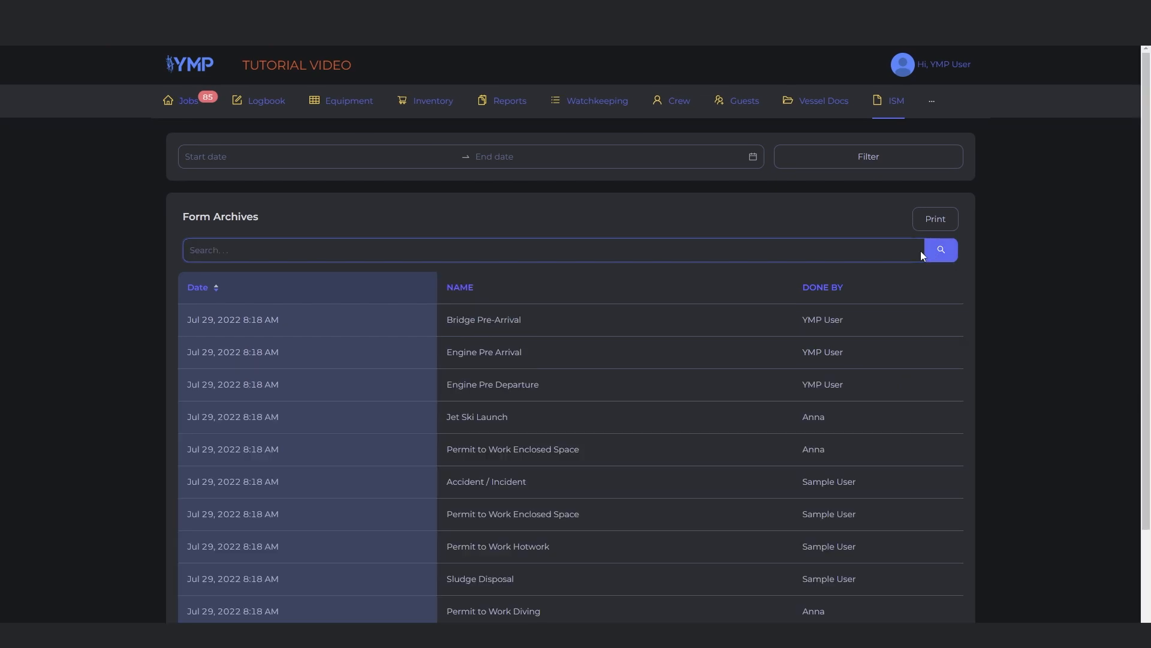
# Filter the form archives to the date range 2022-08-01 to 2022-08-01
pyautogui.click(212, 160)
pyautogui.click(218, 235)
pyautogui.click(222, 239)
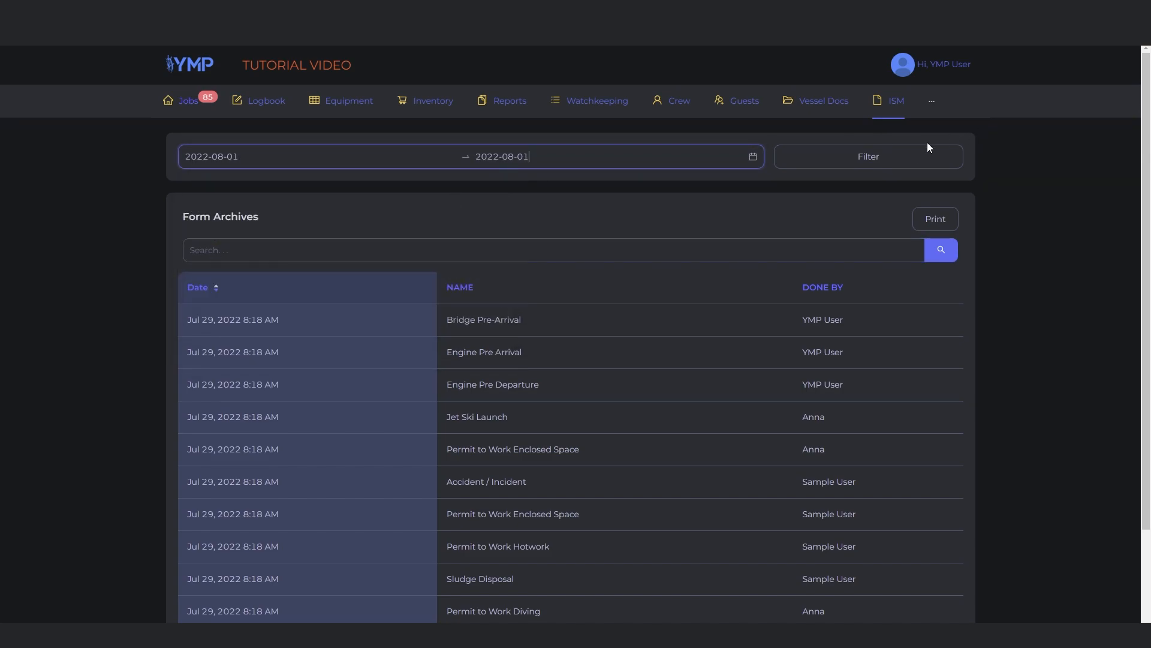
pyautogui.click(908, 156)
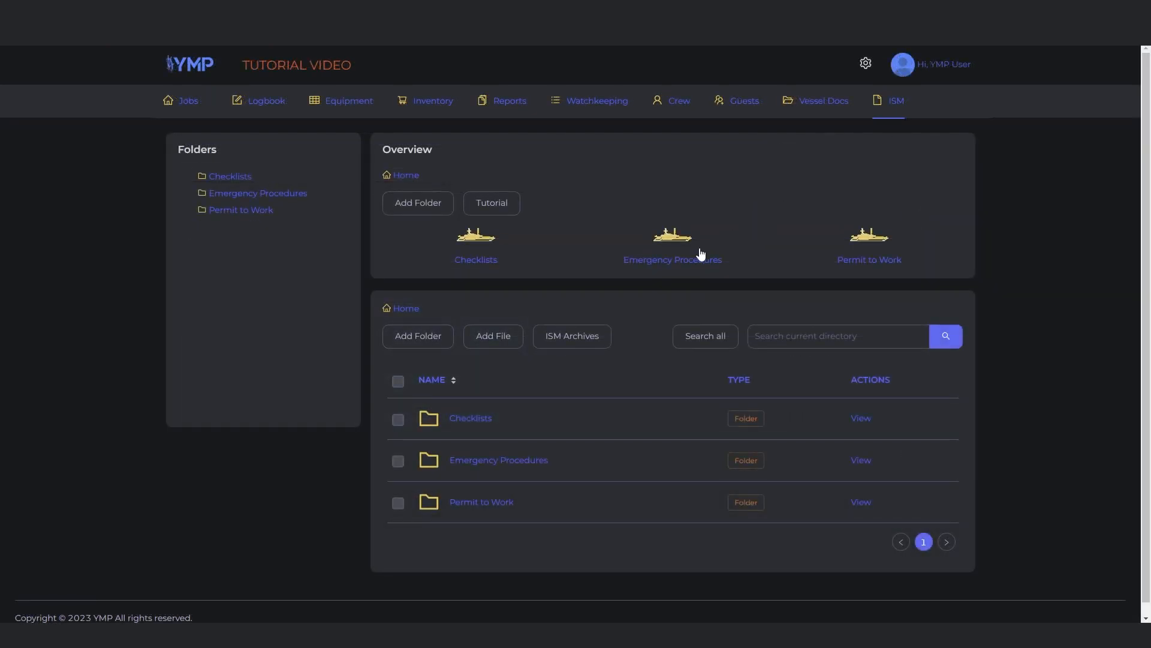
# Open the forms list from the ISM archives and search it for "sa"
pyautogui.click(590, 336)
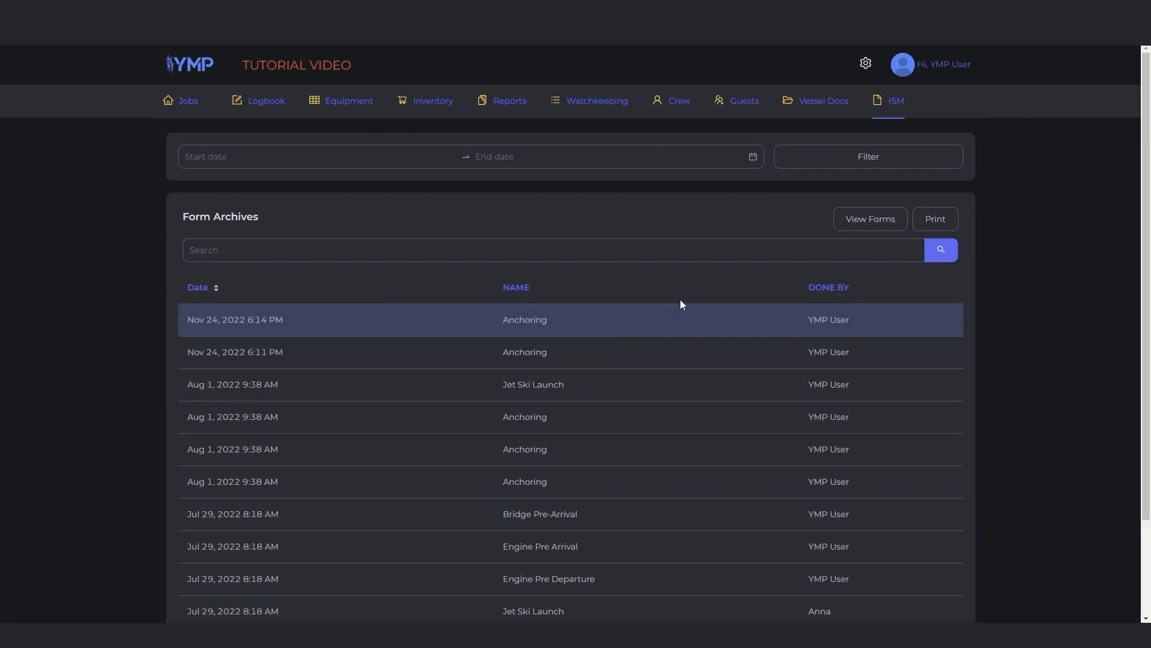
pyautogui.click(863, 235)
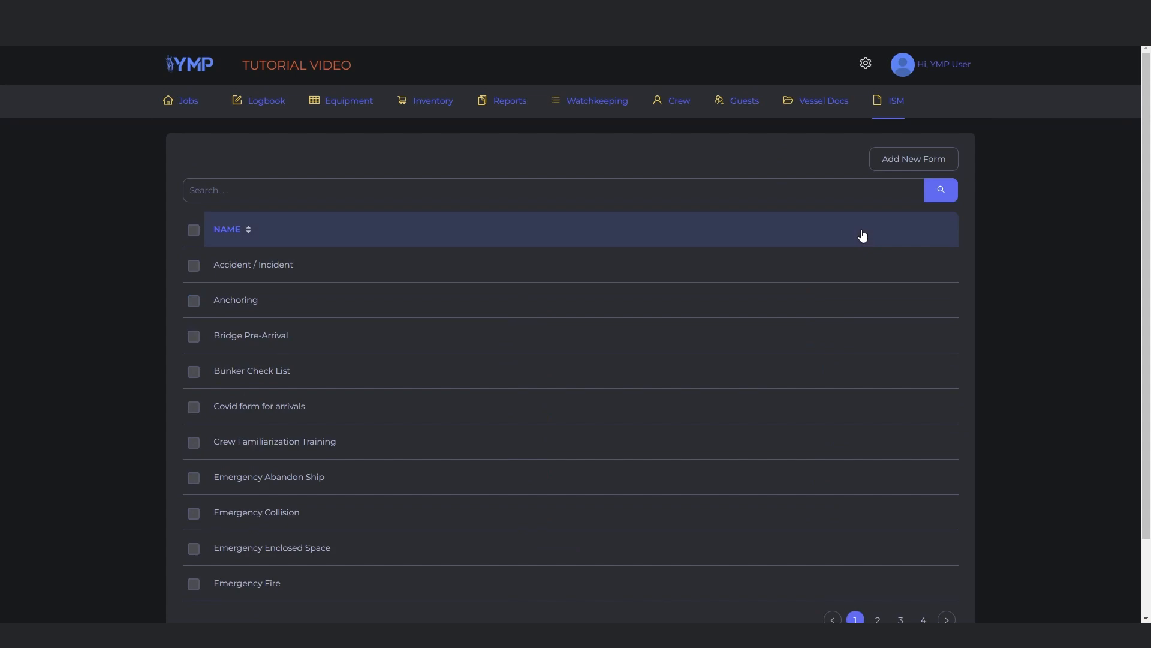
pyautogui.click(483, 194)
pyautogui.write('sa')
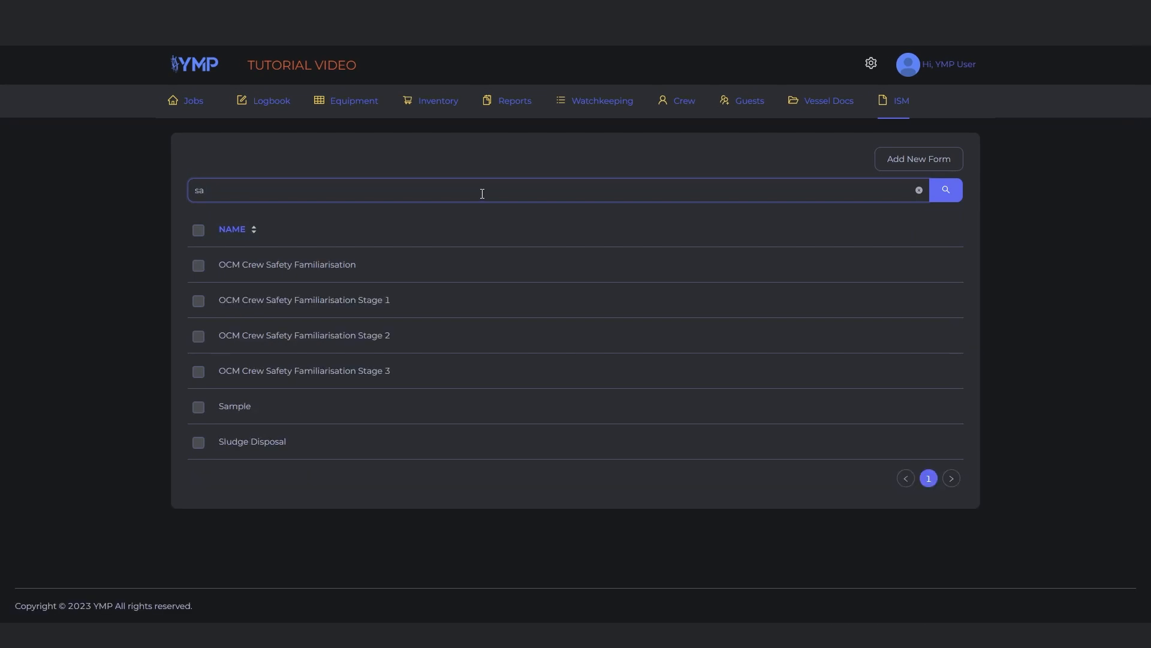
# Migrate the Sample and Sludge Disposal forms to the Checklists folder
pyautogui.click(198, 410)
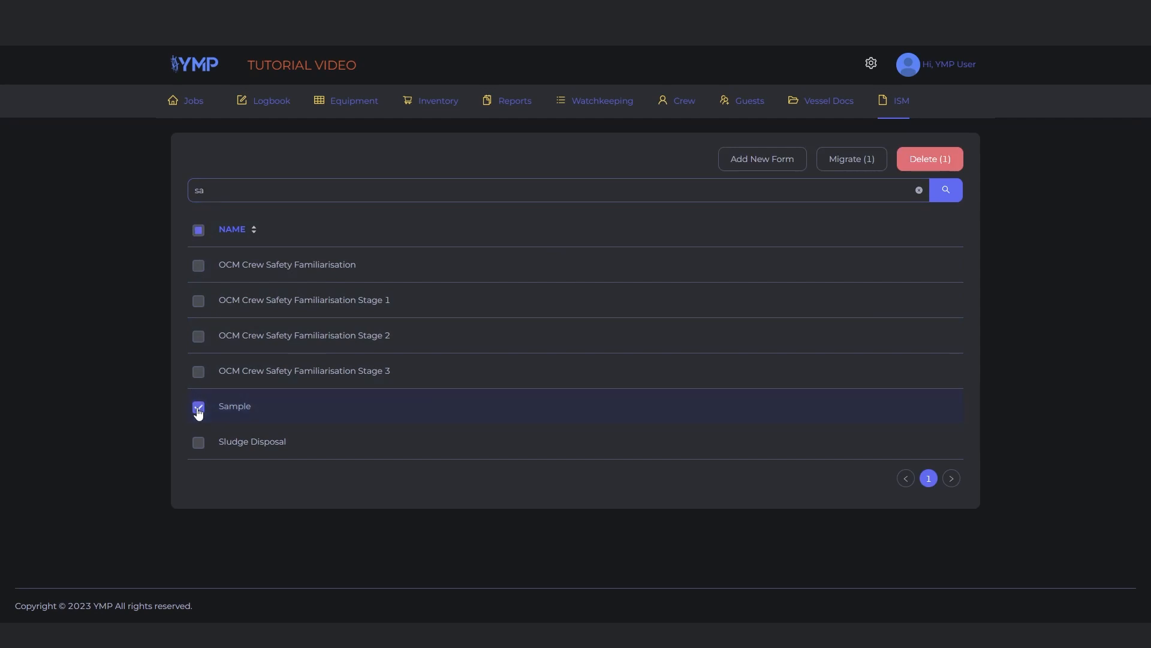
pyautogui.click(199, 444)
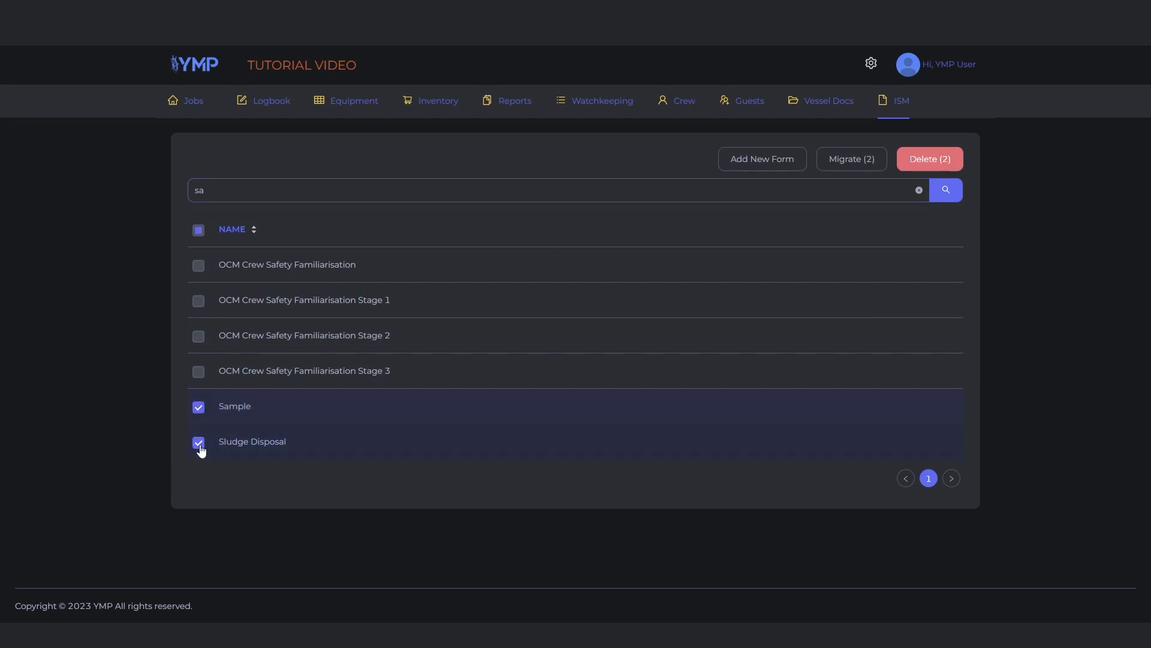
pyautogui.click(845, 160)
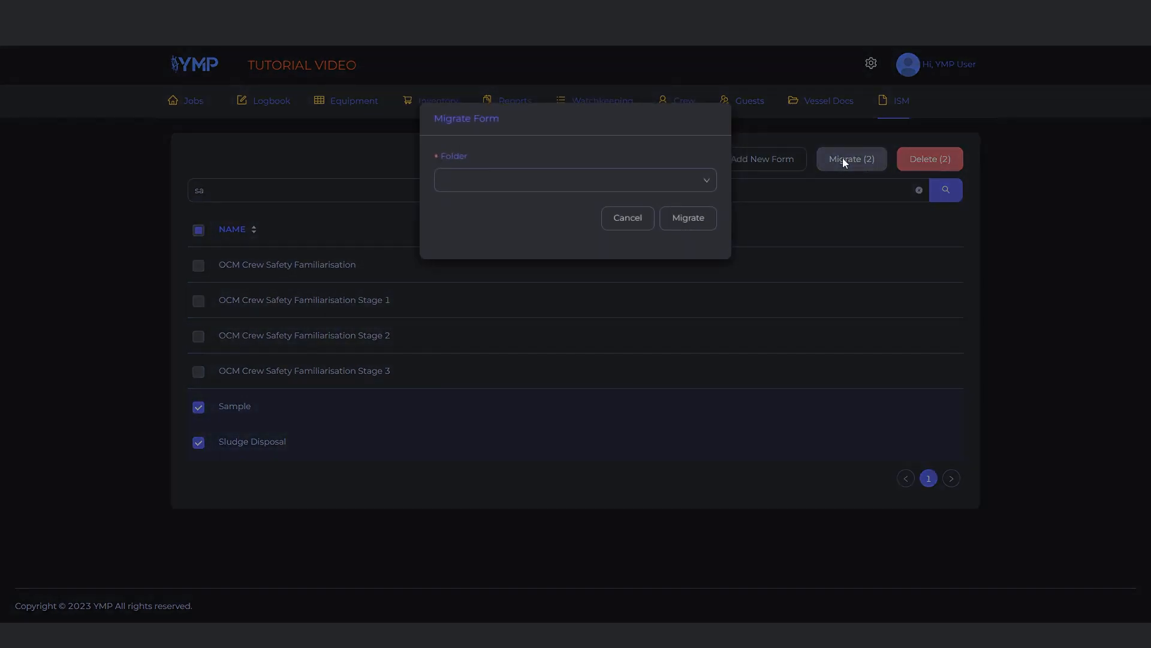
pyautogui.click(698, 182)
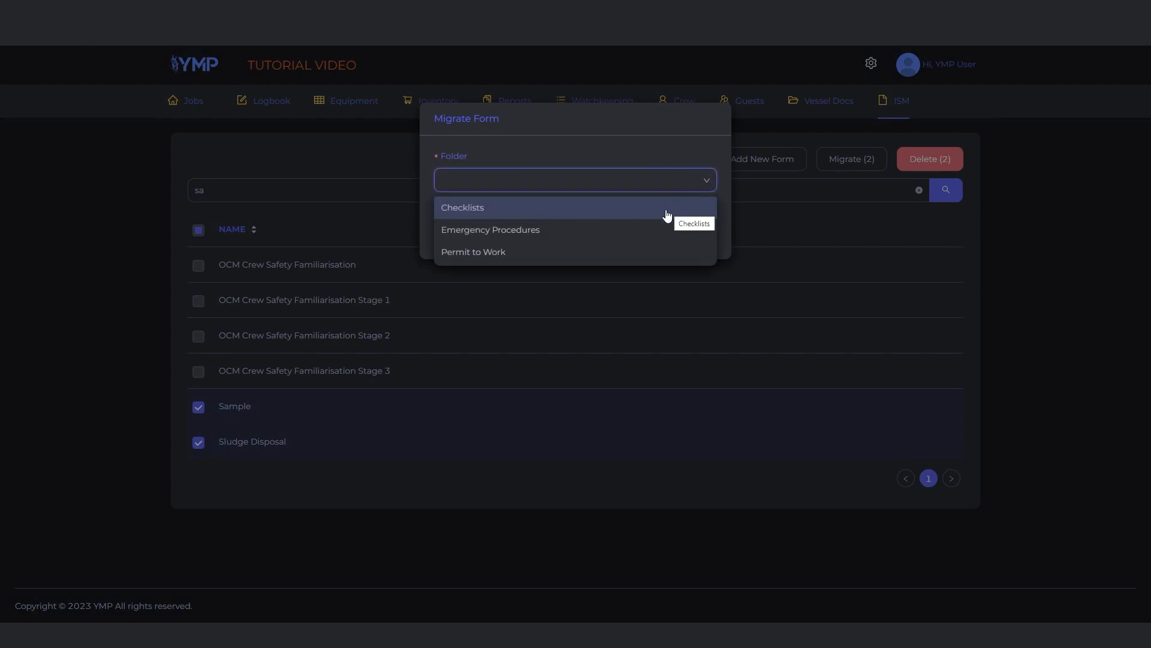
pyautogui.click(665, 210)
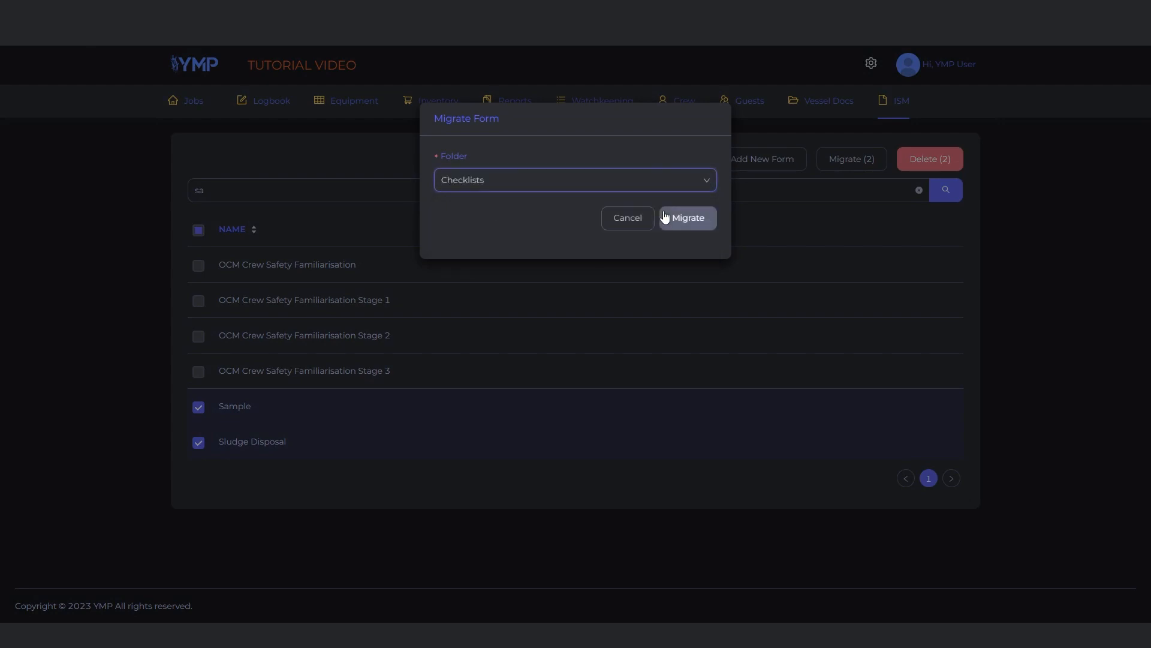
pyautogui.click(696, 224)
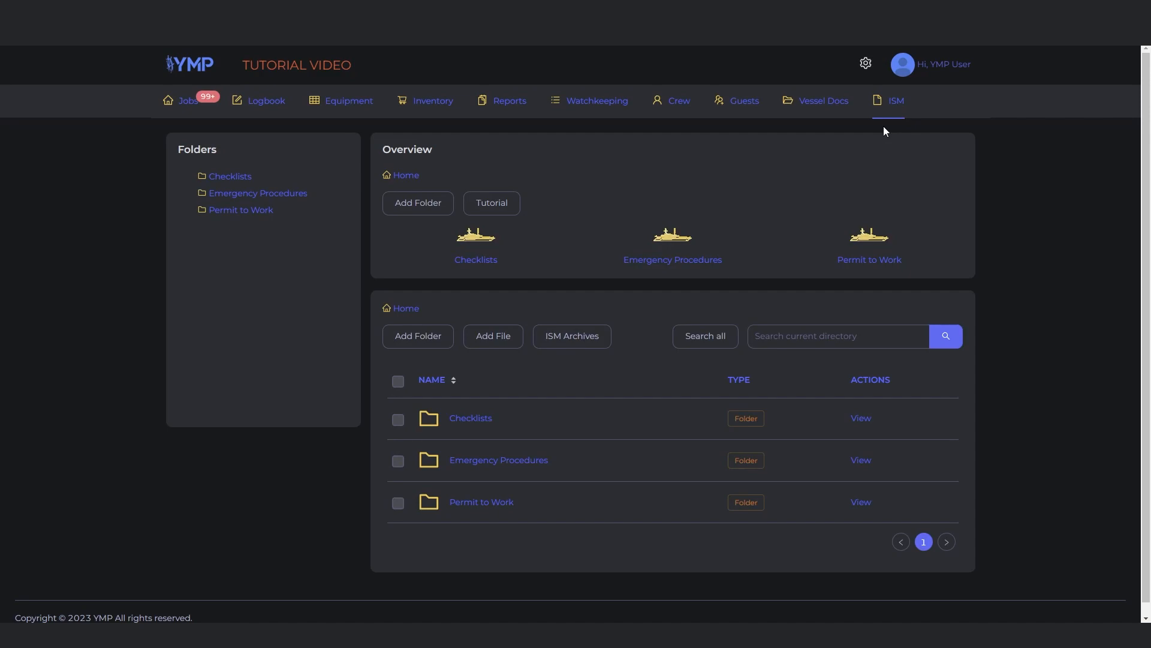
# Open the ISM archives, view the print preview of the archive list and close it
pyautogui.click(606, 337)
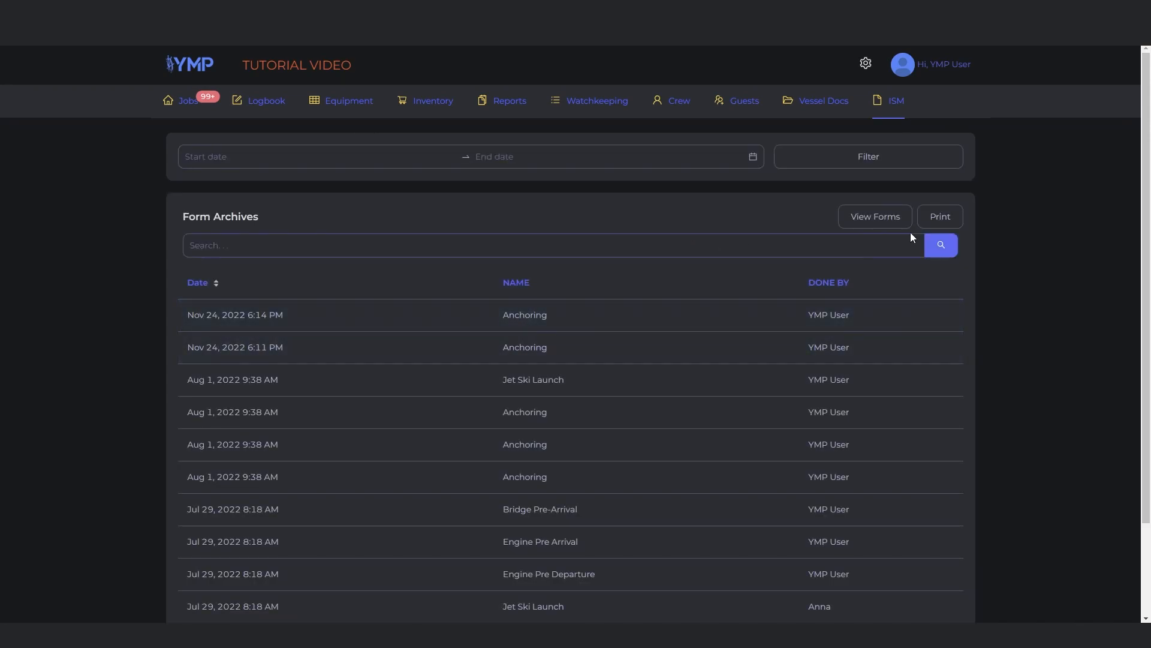
pyautogui.click(937, 219)
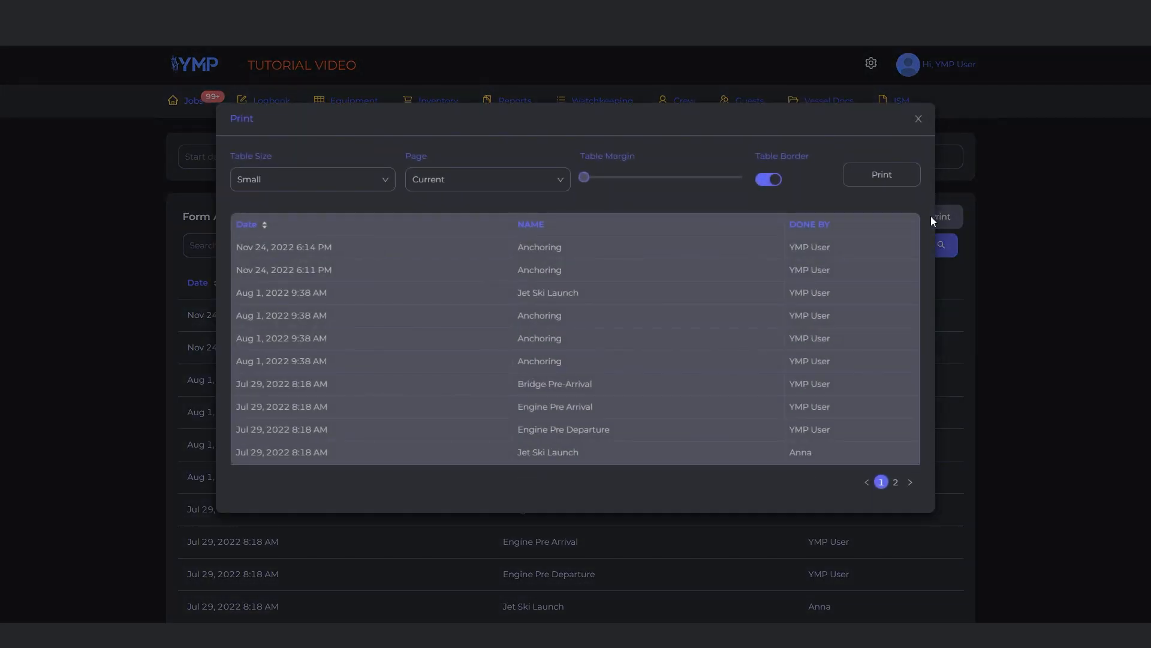
pyautogui.click(918, 119)
# Open the archived Anchoring form of Nov 24, 2022 6:14 PM and set its print table size to Middle and margin to 23
pyautogui.click(710, 322)
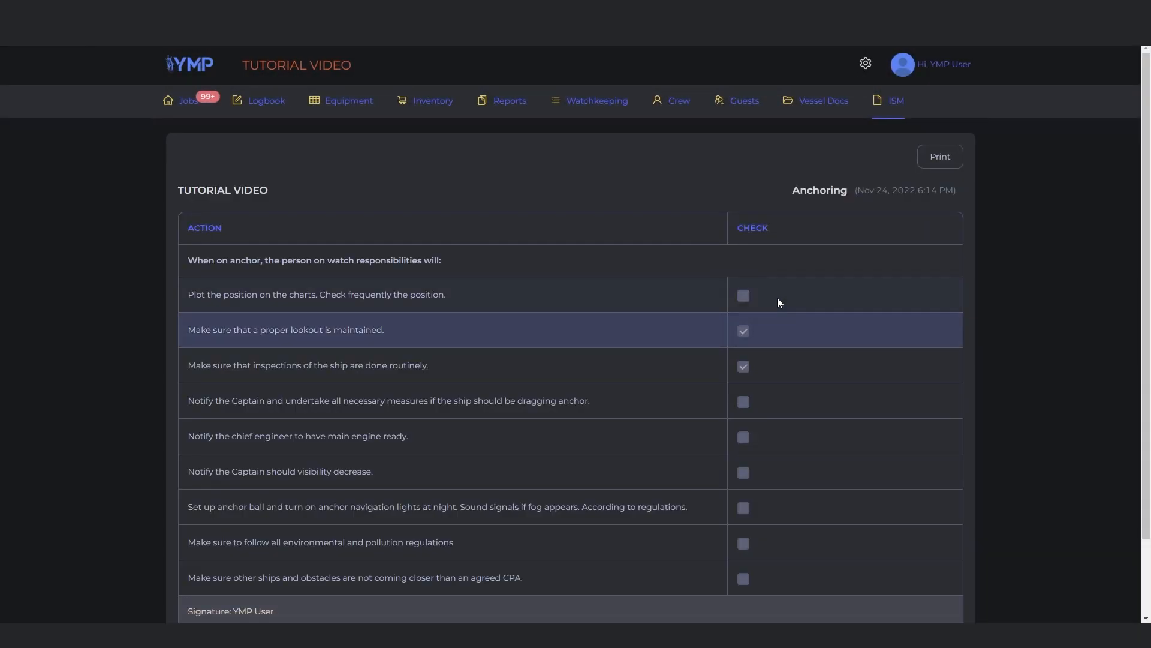
pyautogui.click(934, 166)
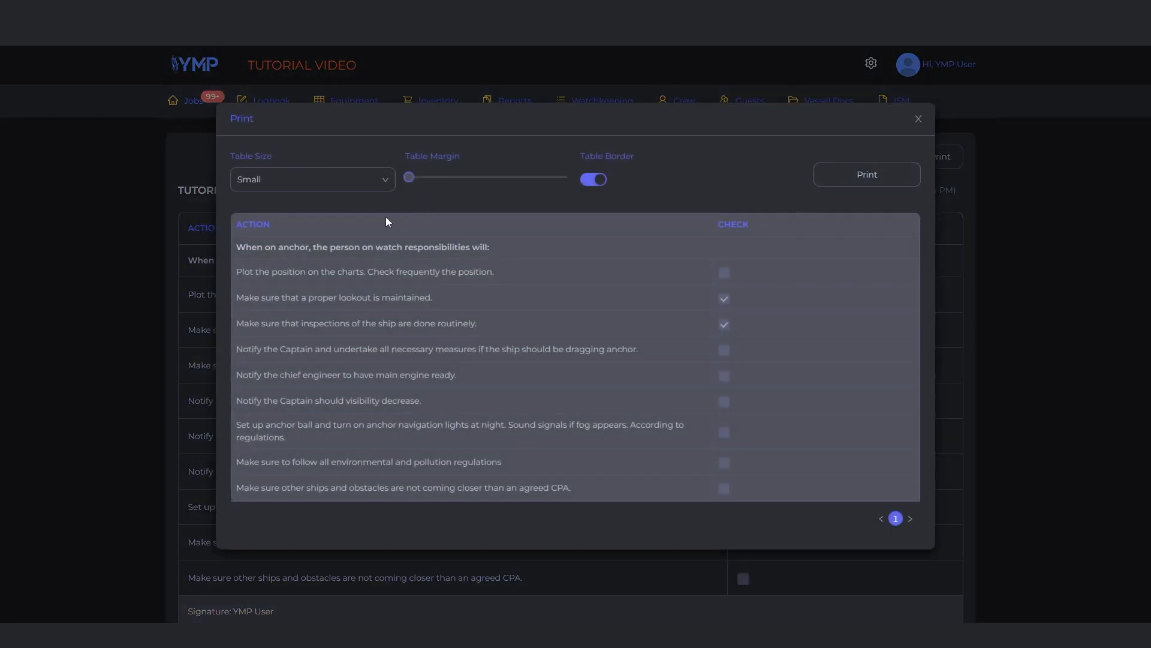
pyautogui.click(390, 188)
pyautogui.click(351, 228)
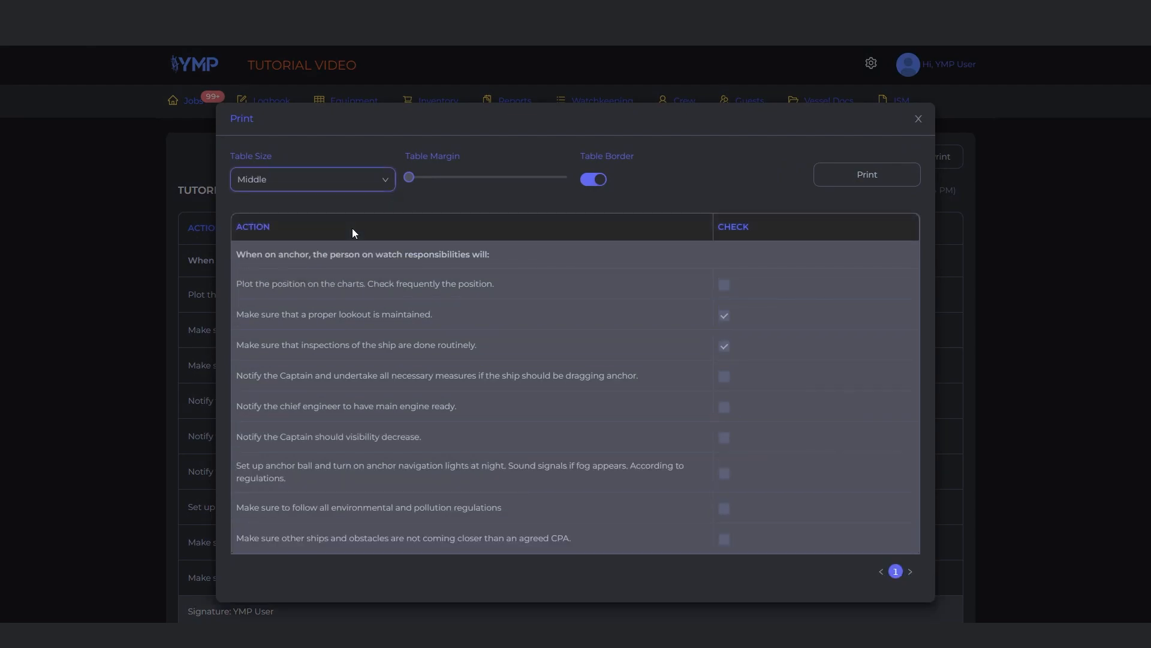
pyautogui.moveTo(409, 177); pyautogui.dragTo(442, 183)
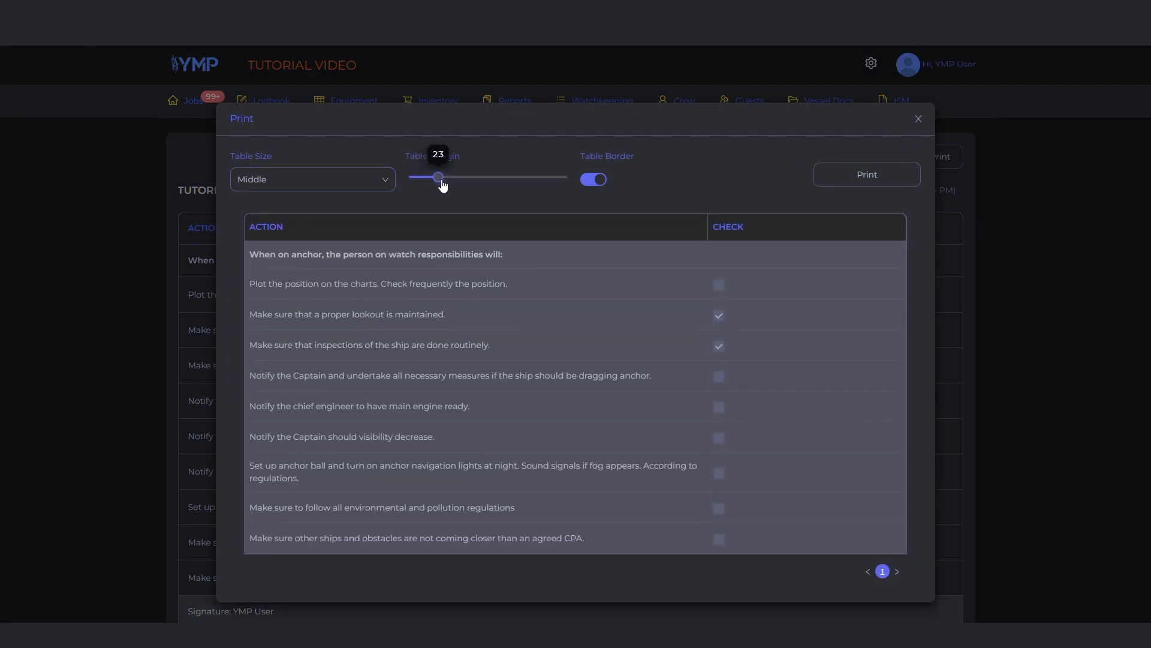
# Print the Anchoring form to PDF with the page margins set to Minimum
pyautogui.click(865, 176)
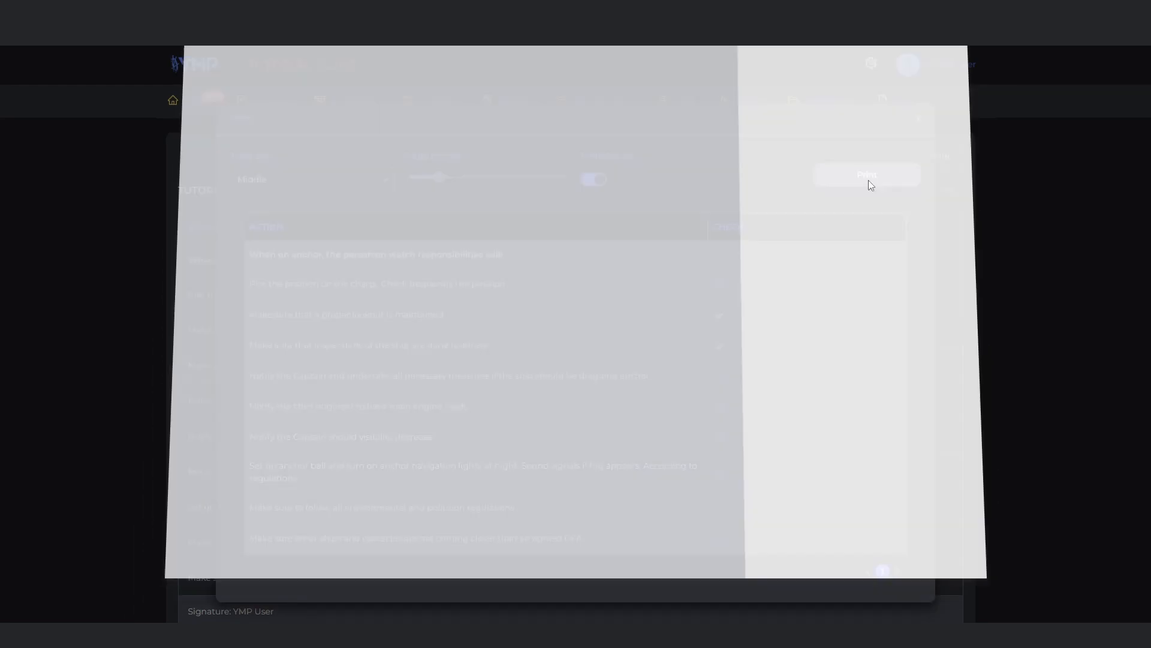
pyautogui.click(875, 200)
pyautogui.click(936, 308)
pyautogui.click(858, 342)
pyautogui.click(893, 543)
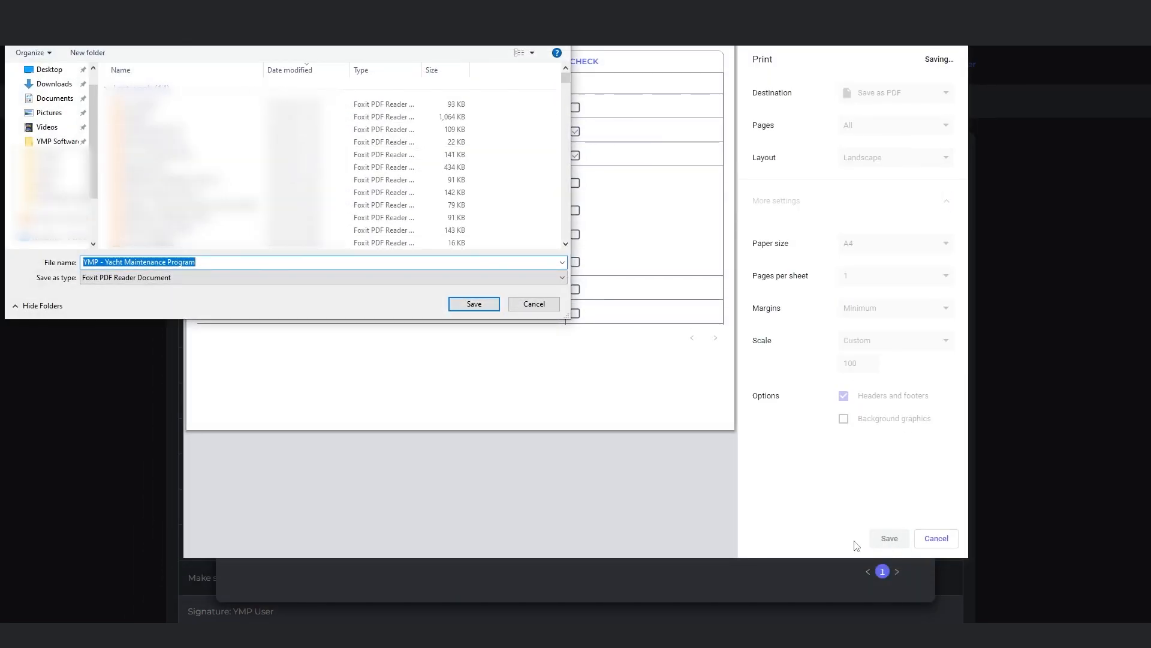
# Name the PDF file "YMP - Yacht Maintenance Program Anchoring ISM Form"
pyautogui.write('YMP - Yacht Maintenance Program Anchoring ISM')
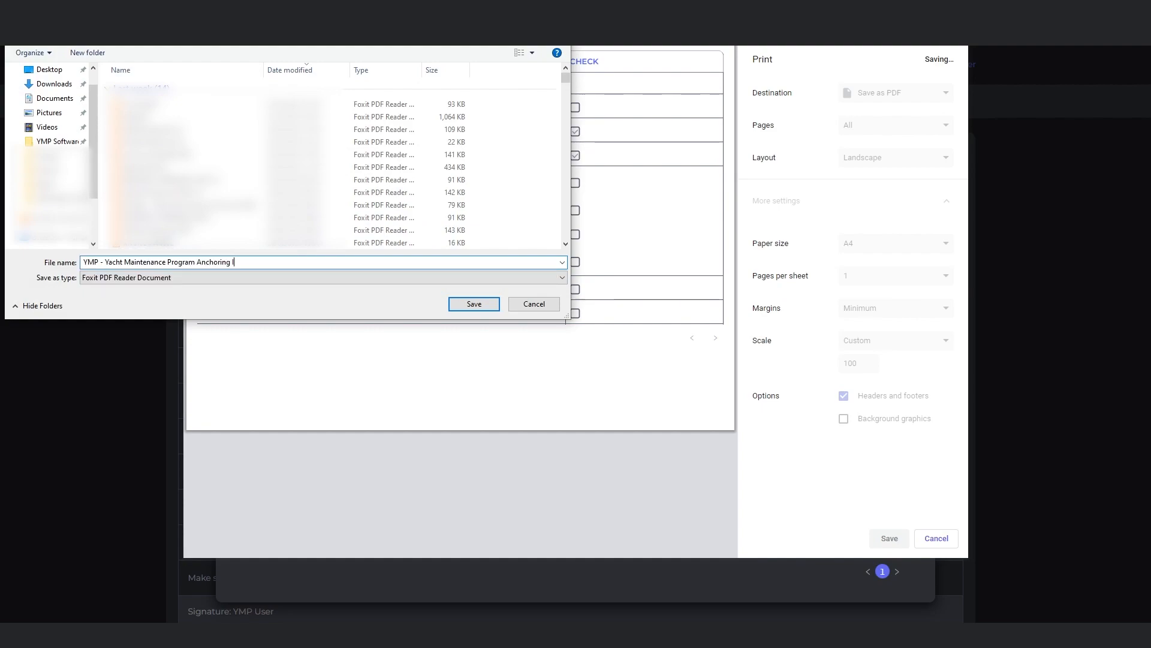
pyautogui.write(' Form')
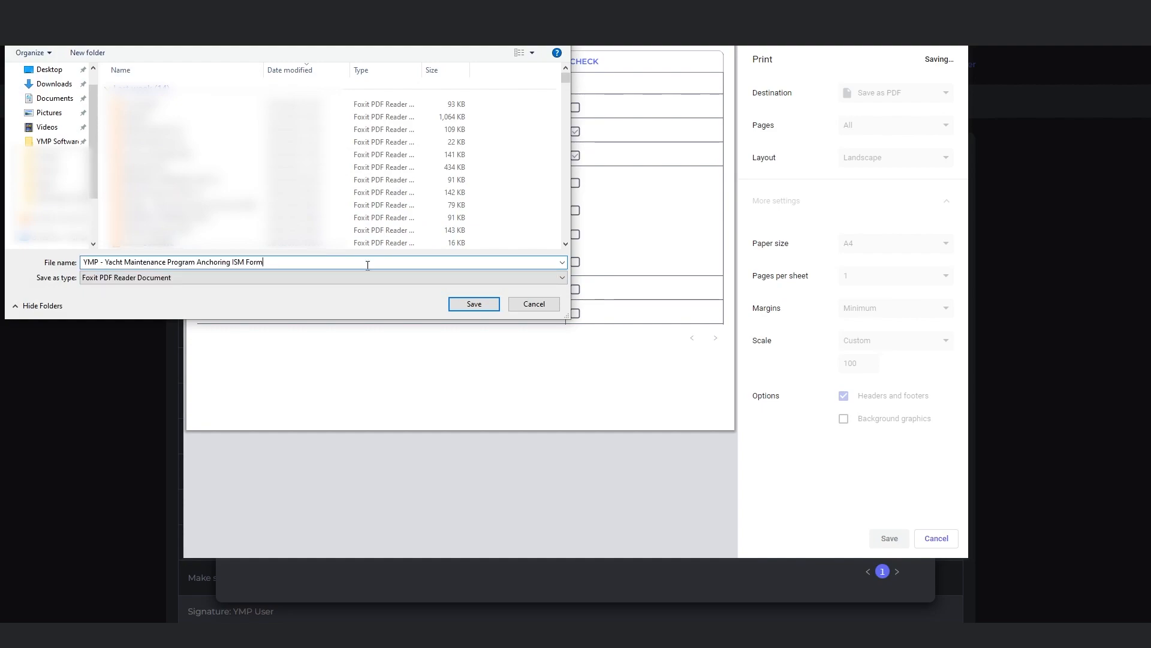